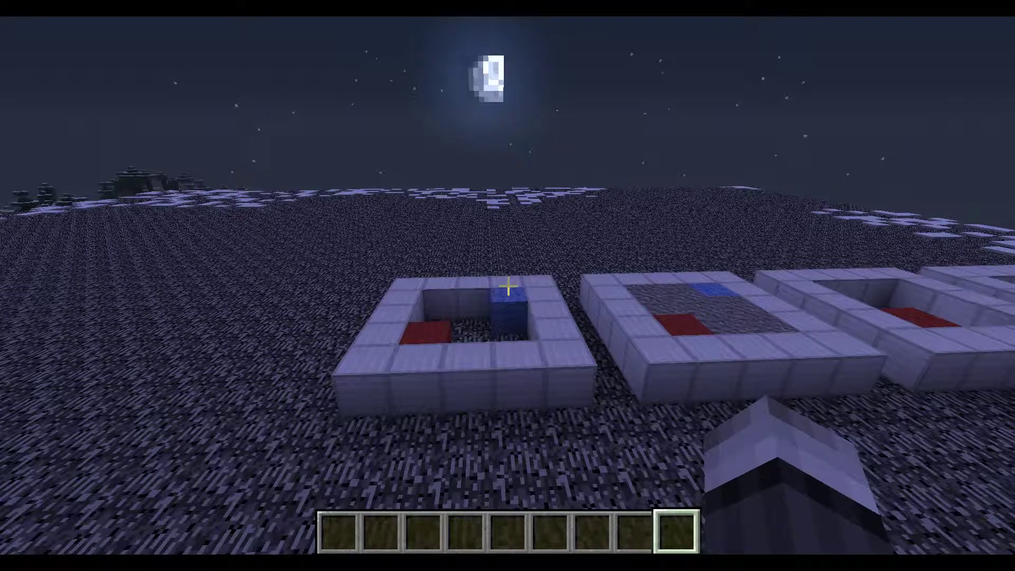
# Get the WorldEdit selection axe with the //wand command
pyautogui.write('//')
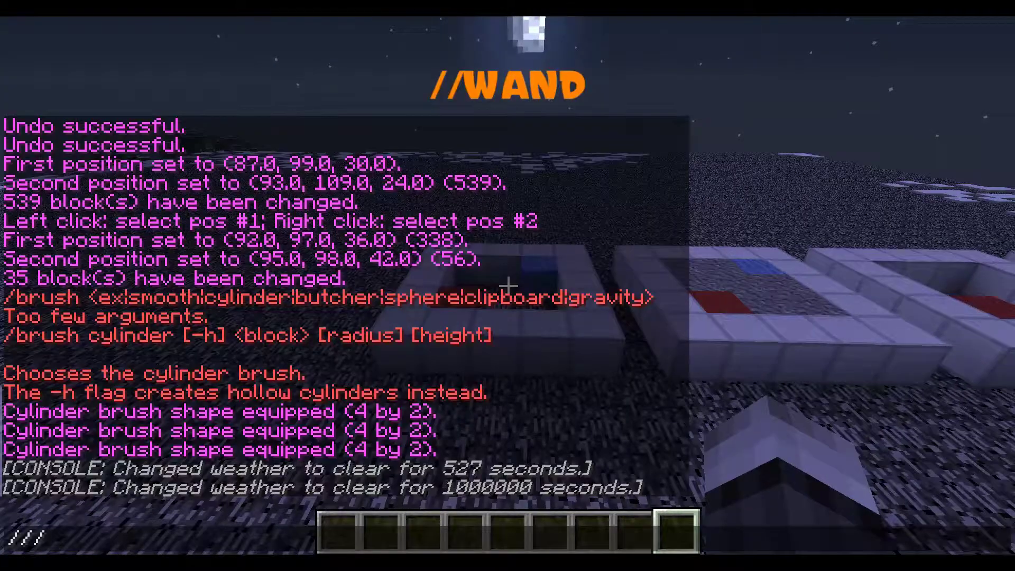
pyautogui.write('wand')
pyautogui.press('Return')
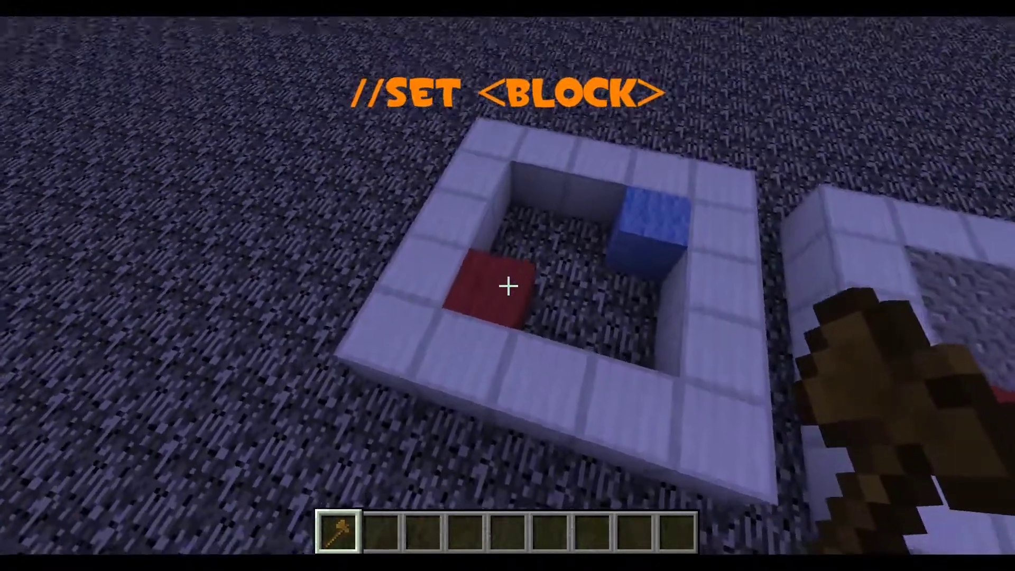
# Select the area between the red and blue blocks in the first frame and fill it with block 2 using //set
pyautogui.click(508, 285)
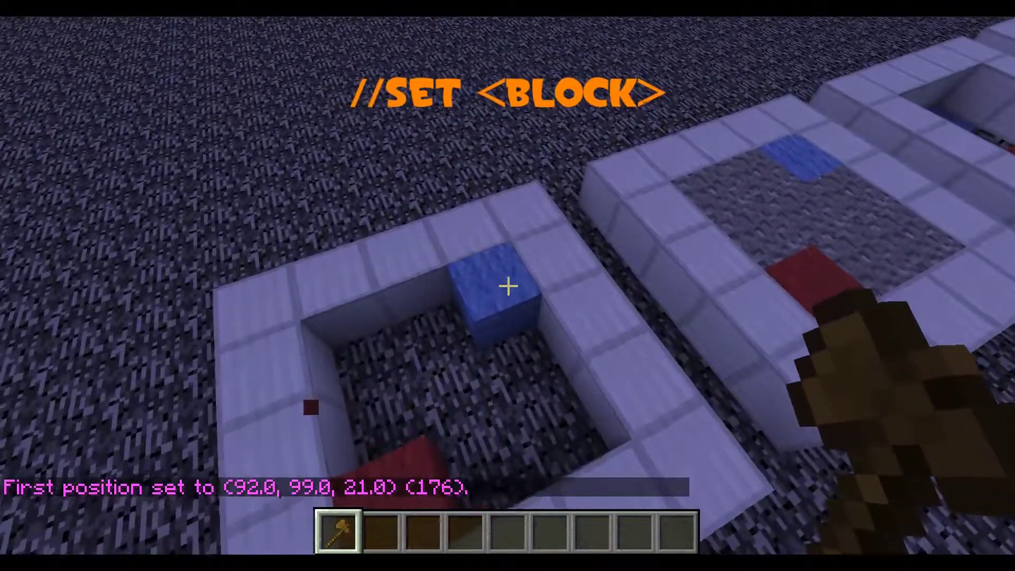
pyautogui.rightClick(508, 285)
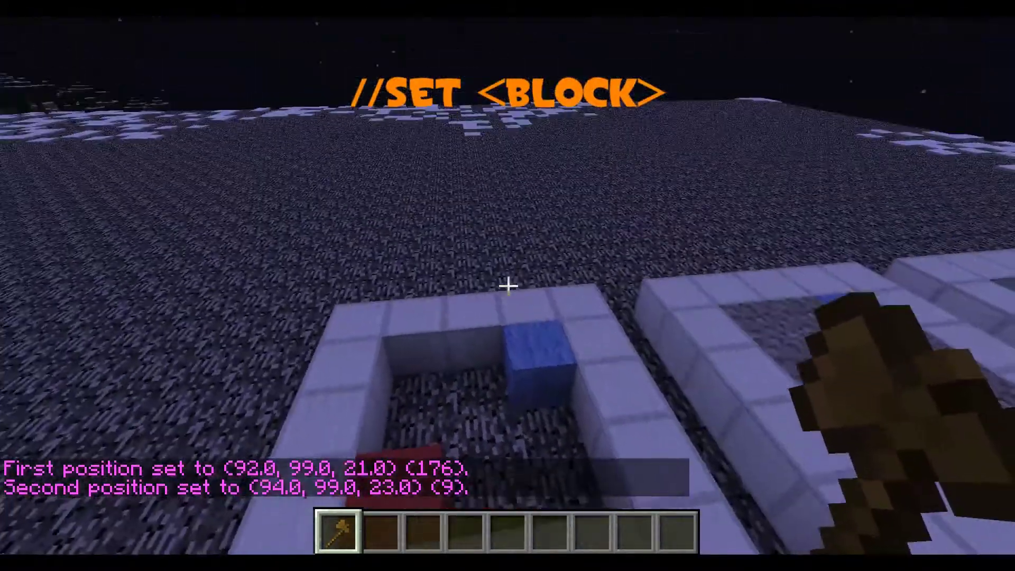
pyautogui.press('/')
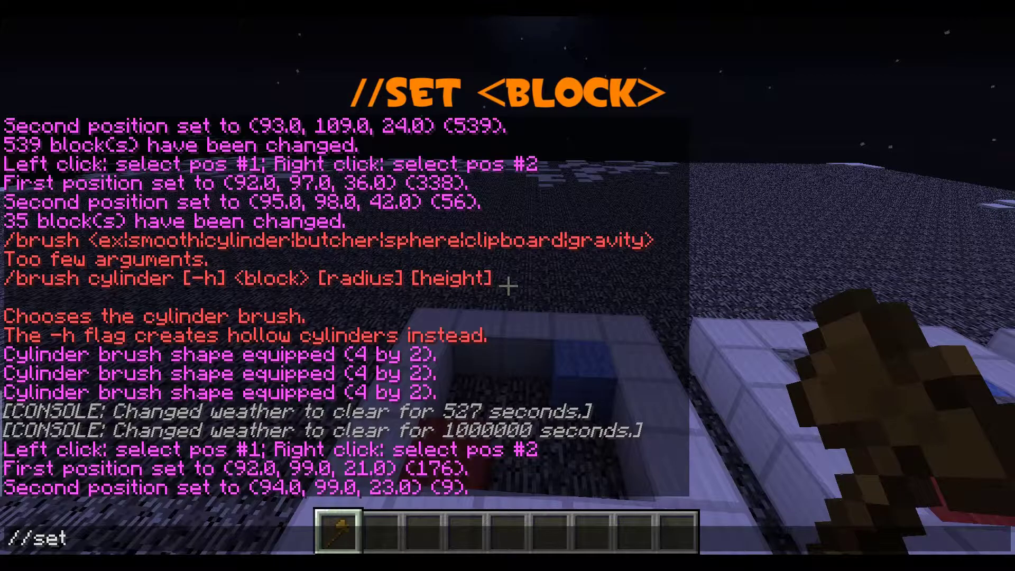
pyautogui.write('/set 2')
pyautogui.press('Return')
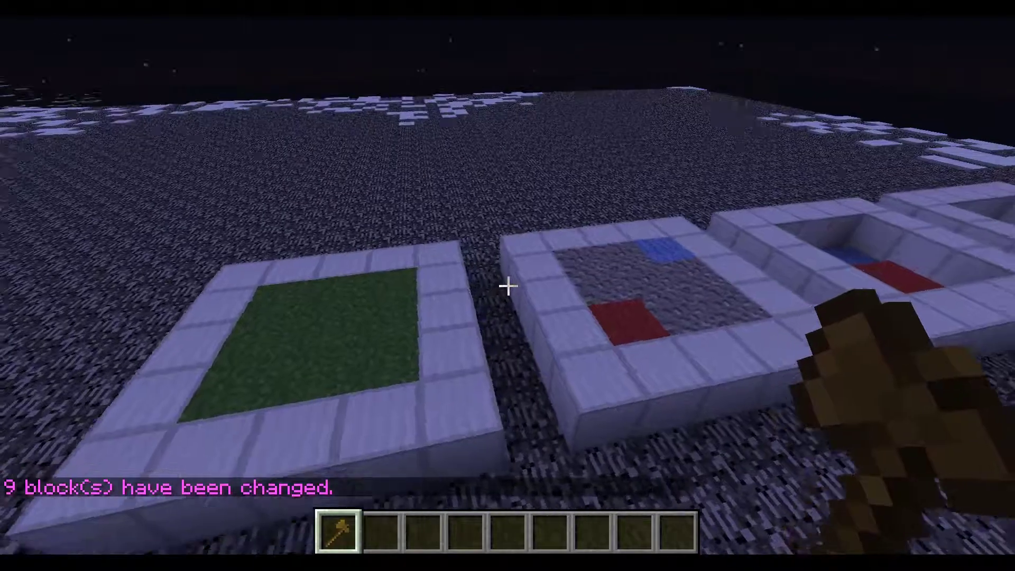
# Select the second frame's interior from the red to the blue block and run //replace gravel 2 on it
pyautogui.press('d')
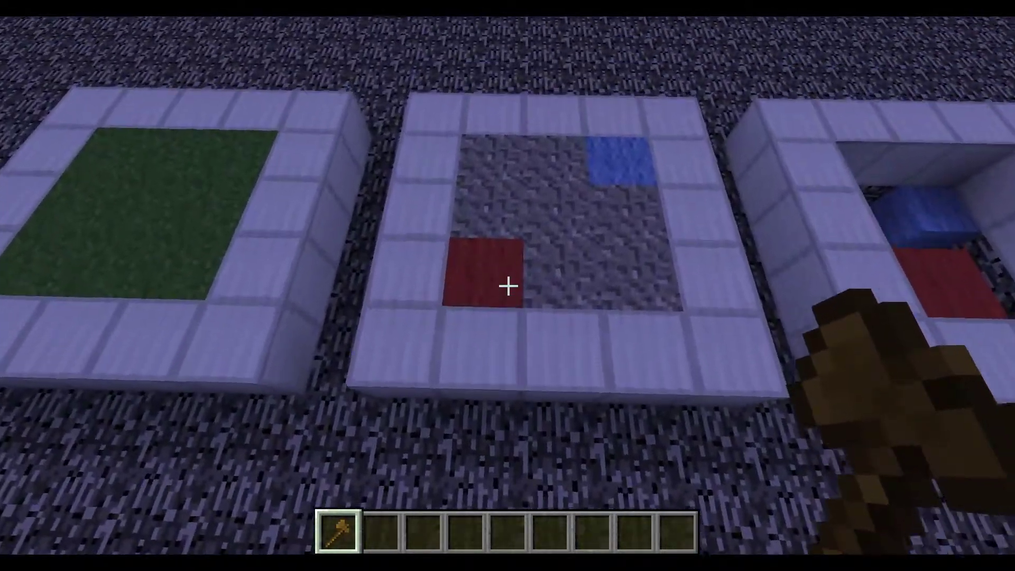
pyautogui.click(509, 286)
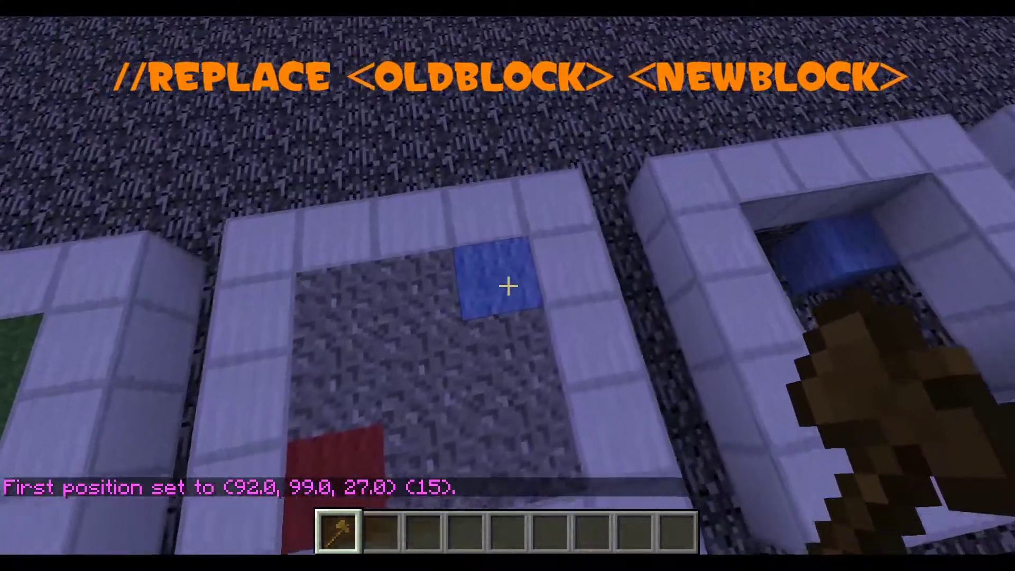
pyautogui.rightClick(509, 286)
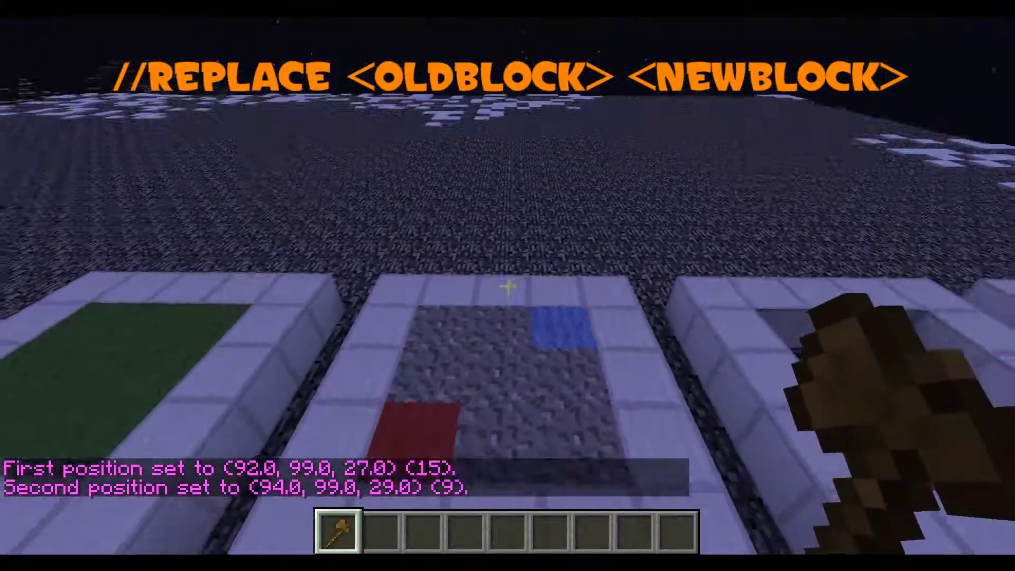
pyautogui.write('//replace')
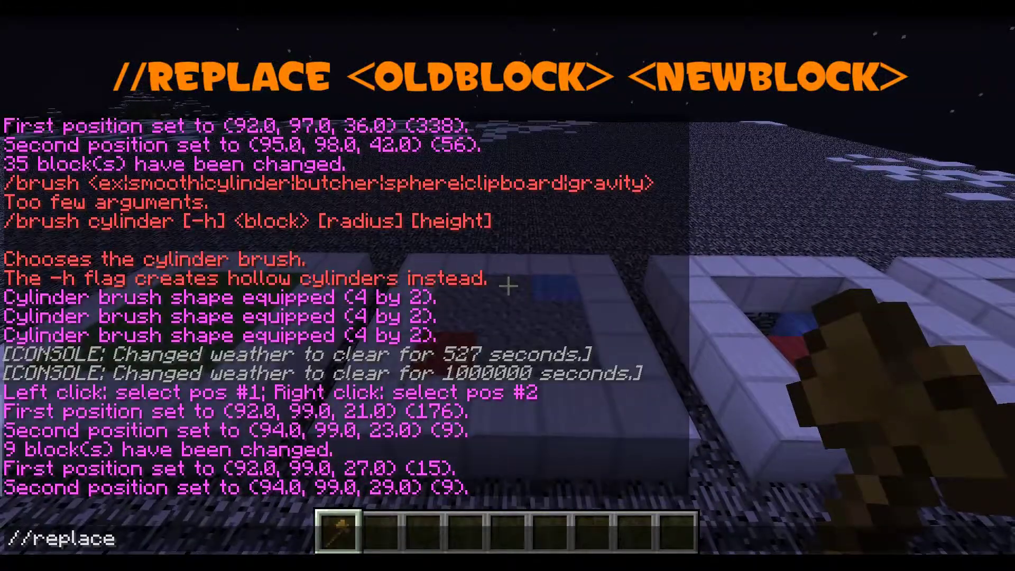
pyautogui.write(' grave')
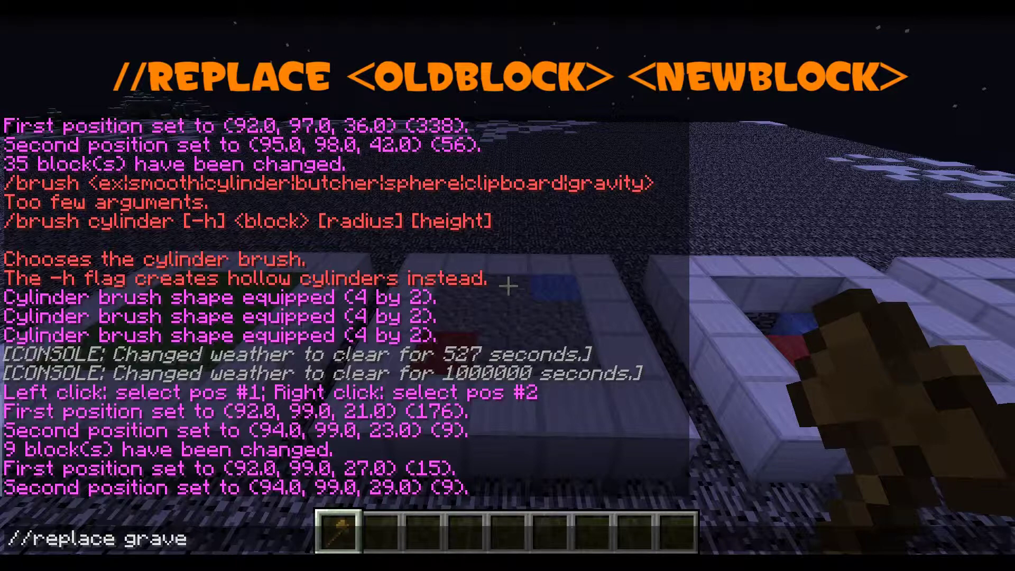
pyautogui.write('l')
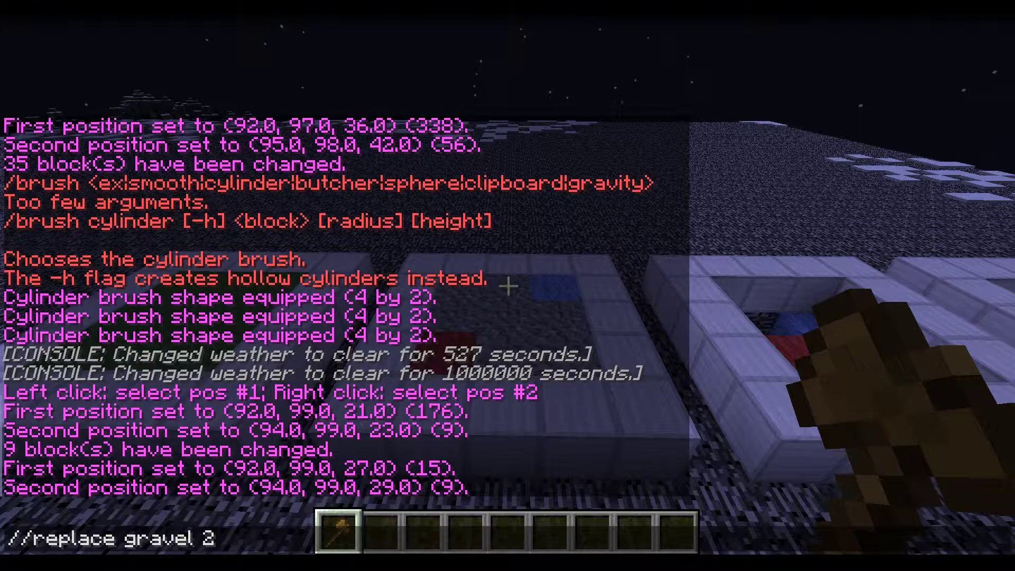
pyautogui.write('2')
pyautogui.press('Return')
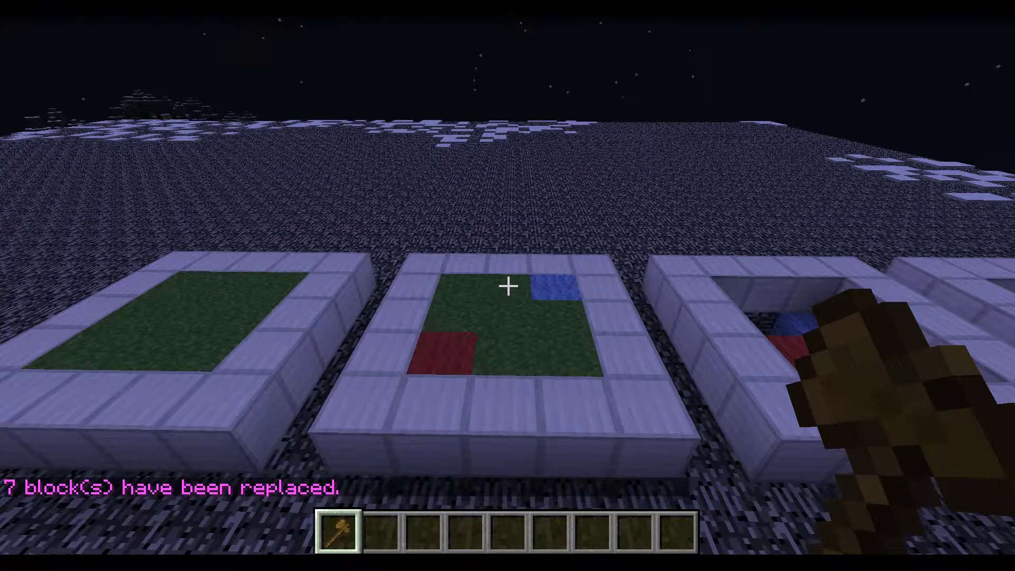
# Select the third frame's pit from the red block to the blue block and build stone walls around the selection with //walls
pyautogui.press('d')
pyautogui.press('w')
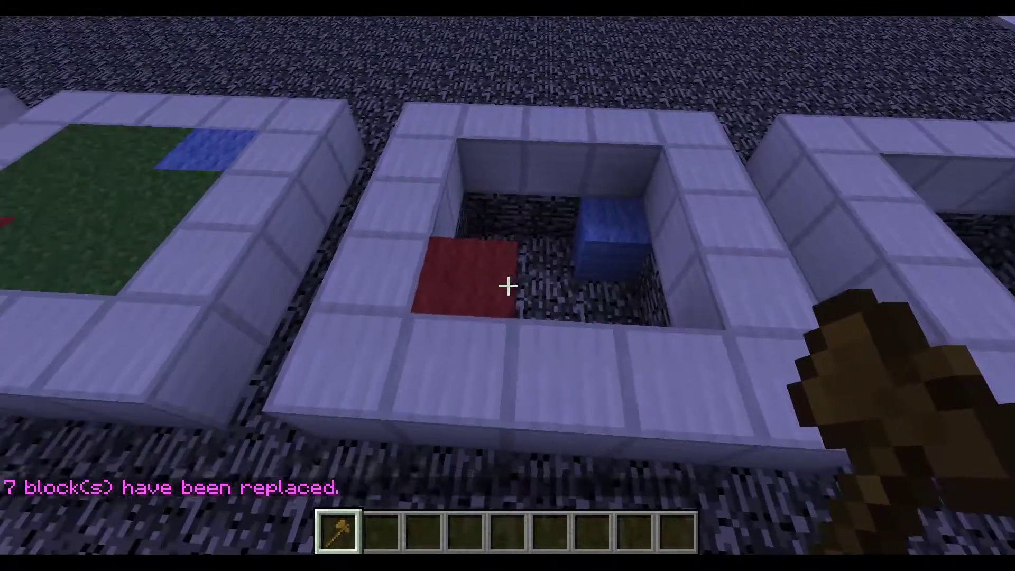
pyautogui.click(508, 286)
pyautogui.press('d')
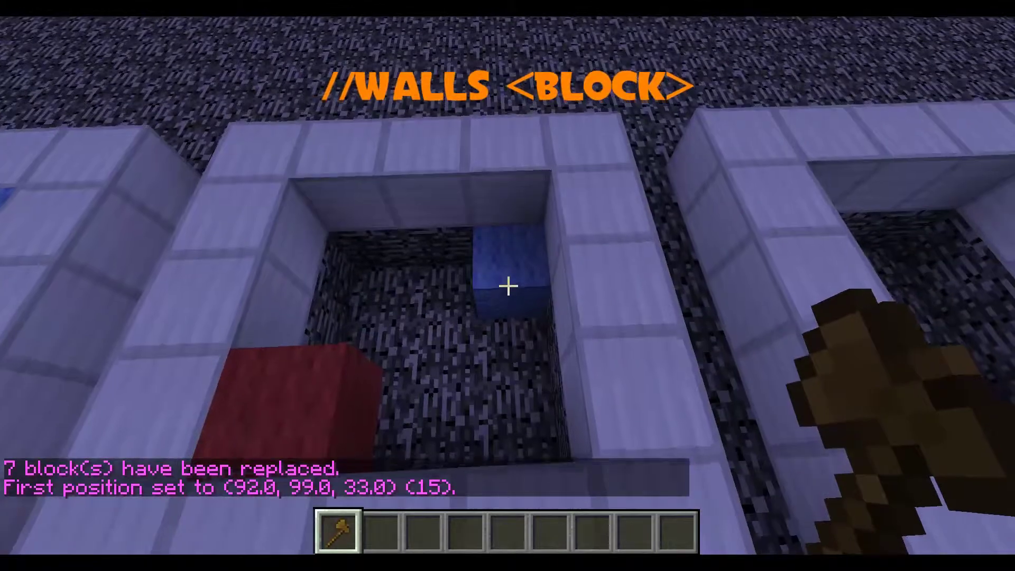
pyautogui.rightClick(509, 286)
pyautogui.press('s')
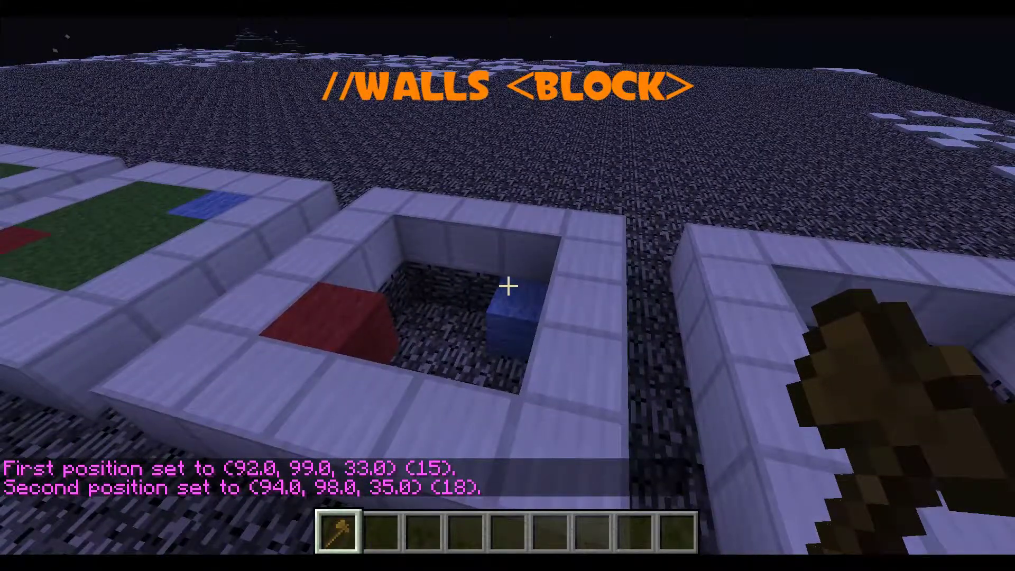
pyautogui.write('t//walls')
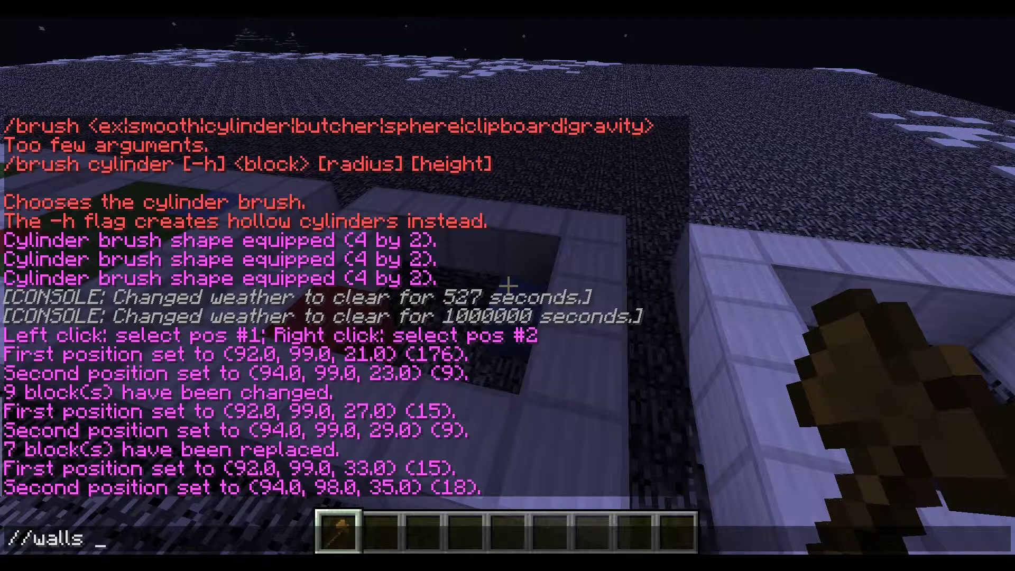
pyautogui.press('Return')
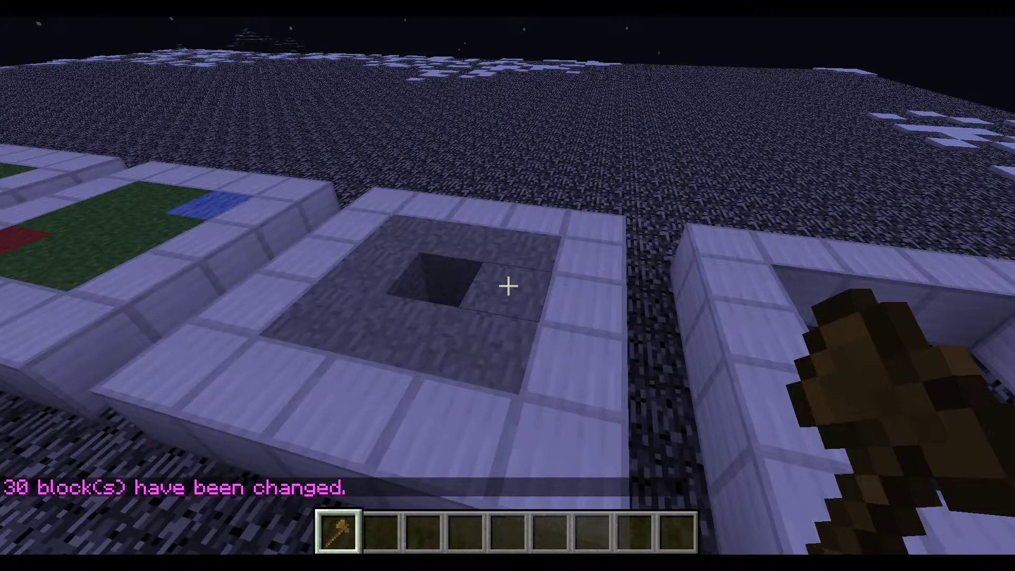
pyautogui.press('w')
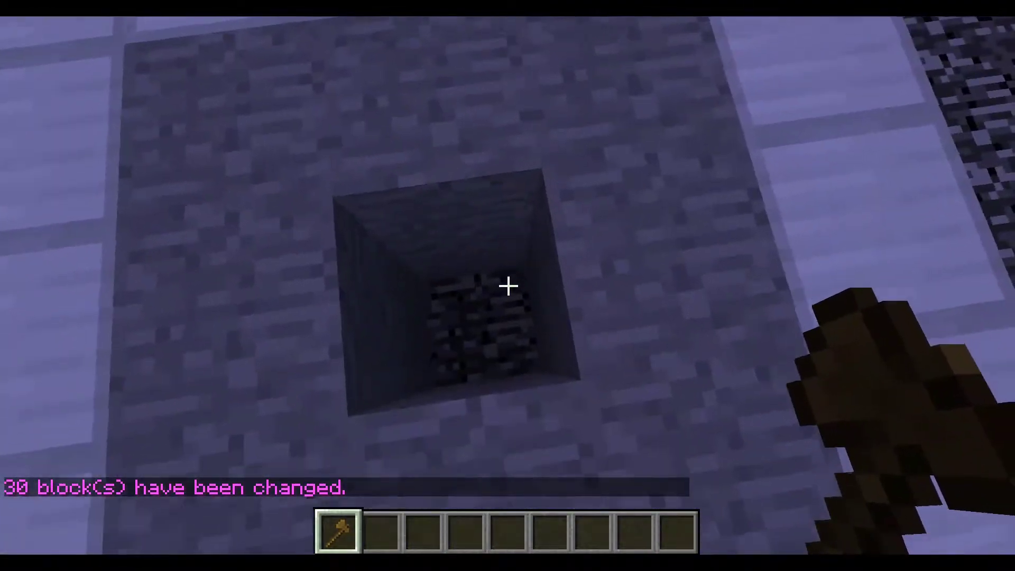
pyautogui.press('s')
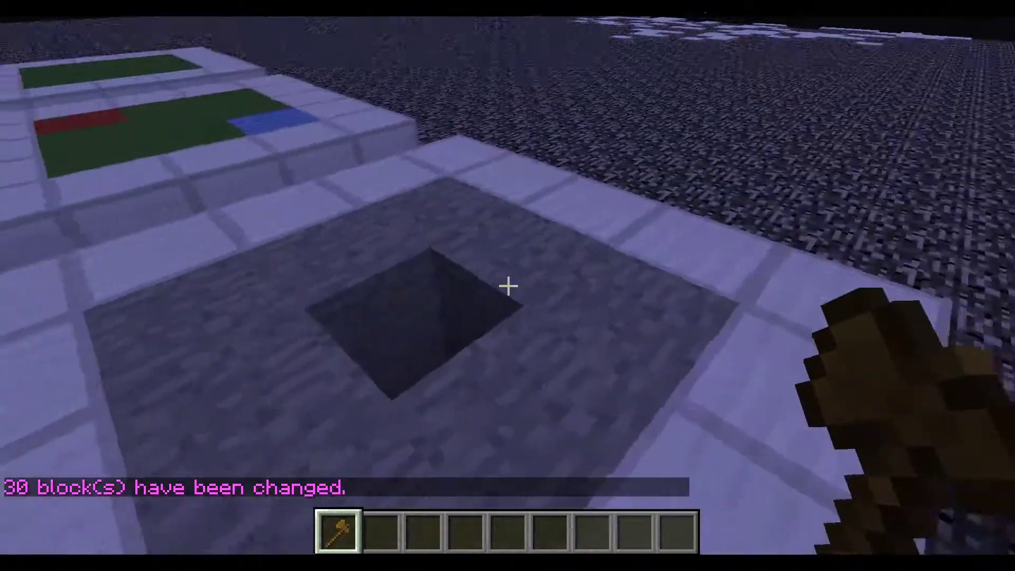
pyautogui.press('w')
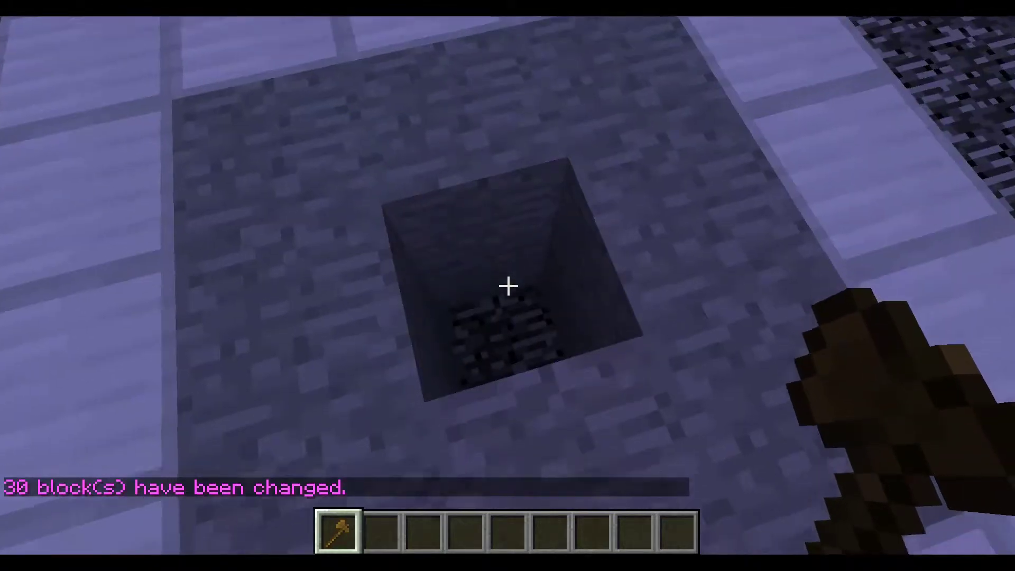
# Select the fourth white frame by its opposite corners and copy it with //copy while positioned at one of its corners
pyautogui.press('s')
pyautogui.press('d')
pyautogui.press('space')
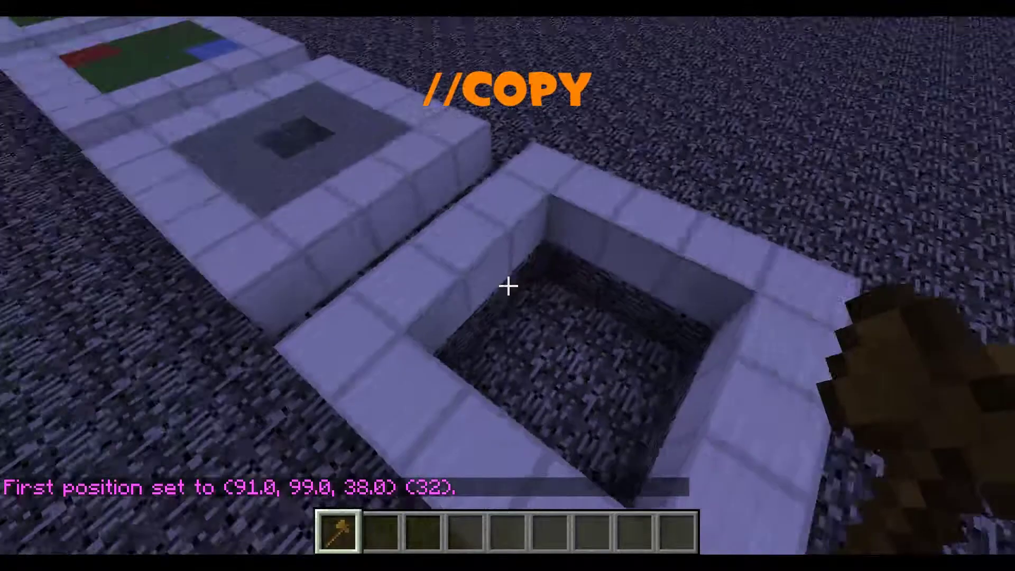
pyautogui.press('w')
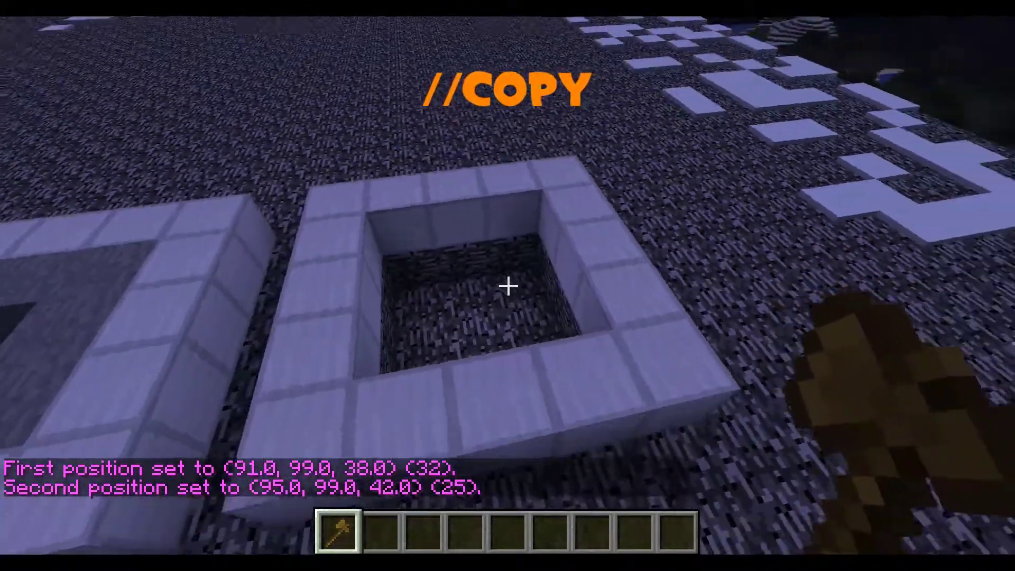
pyautogui.press('shift')
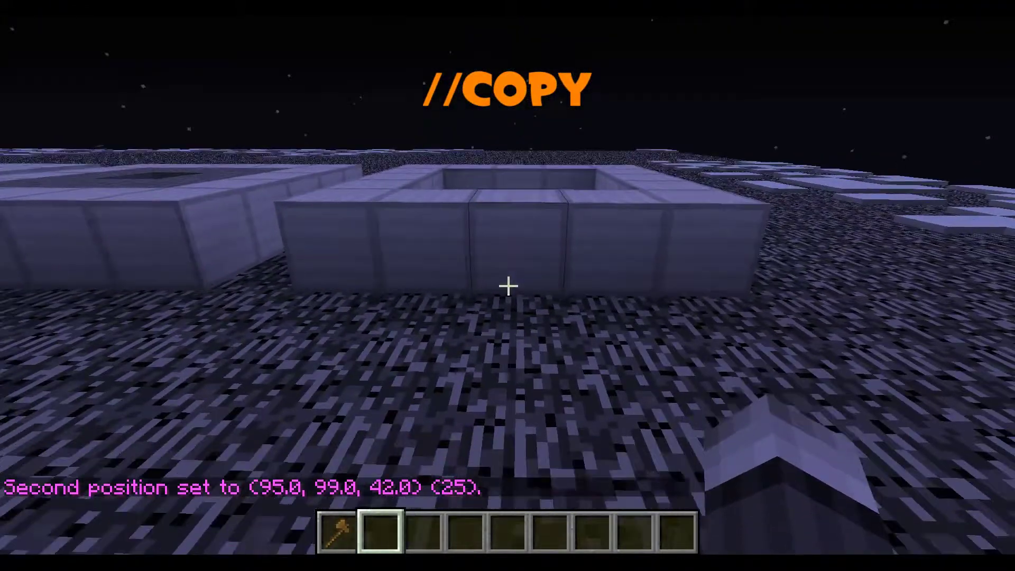
pyautogui.press('a')
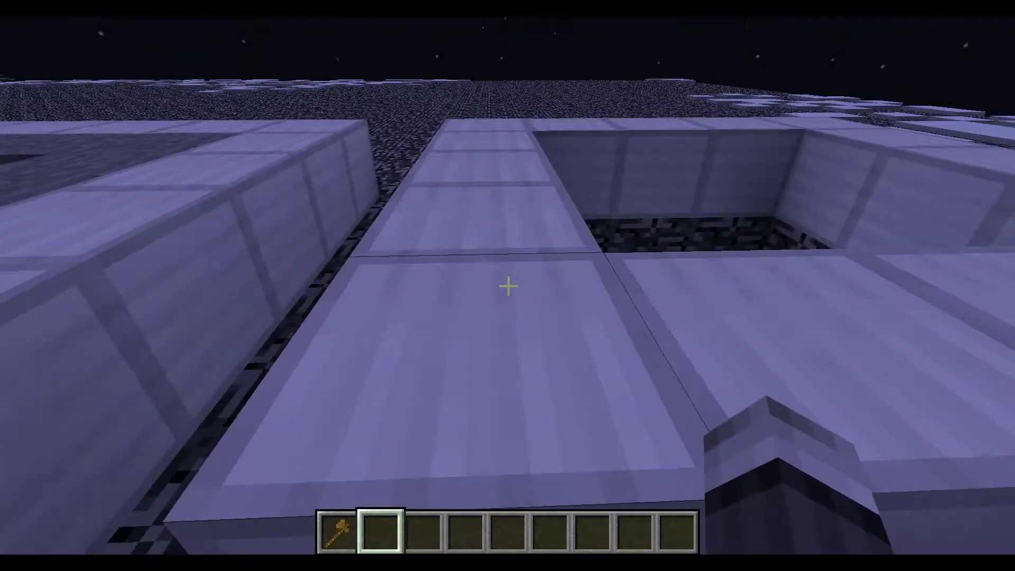
pyautogui.write('/t')
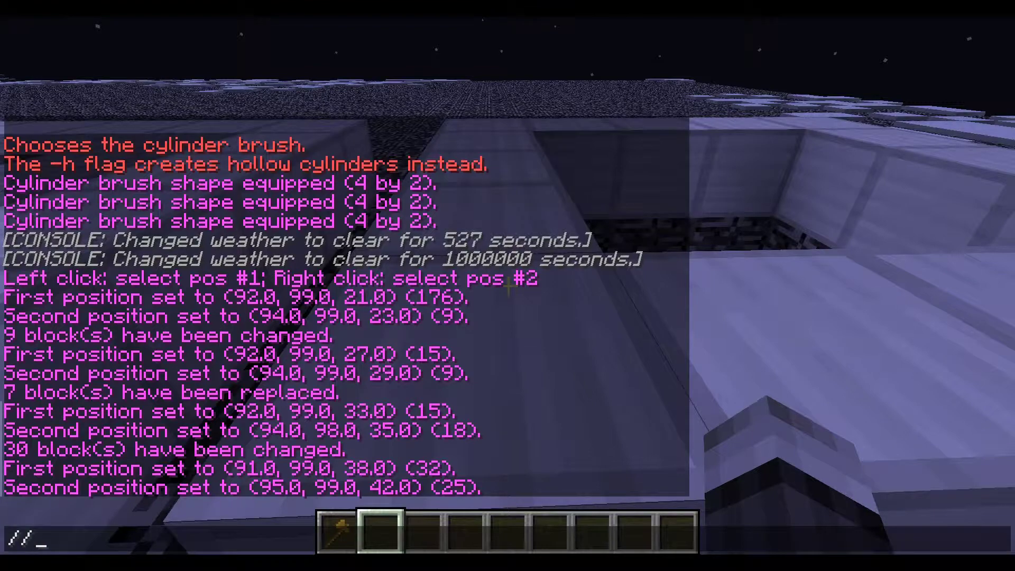
pyautogui.press('Return')
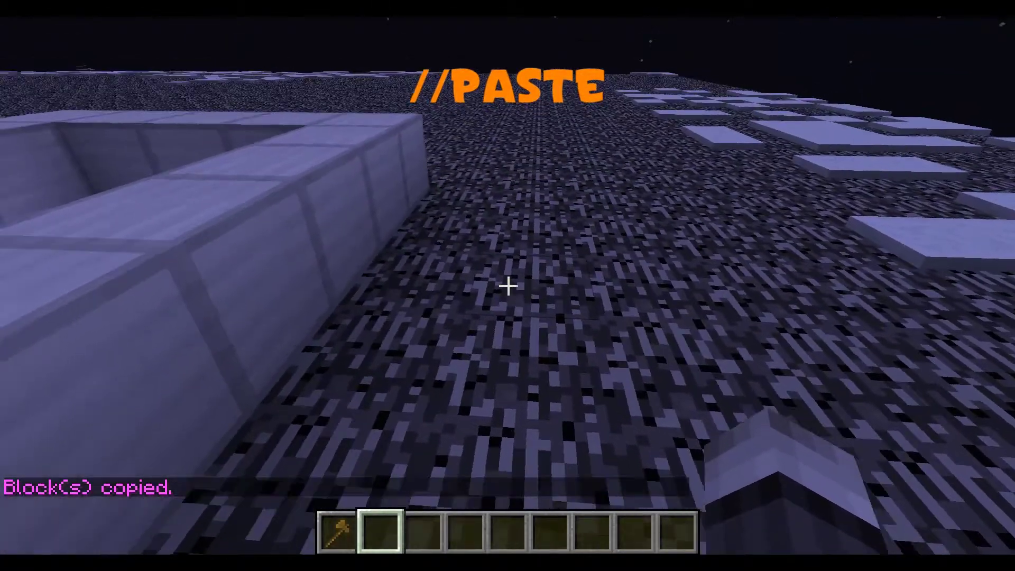
# Paste the copied frame beside the fourth frame with //paste
pyautogui.press('/')
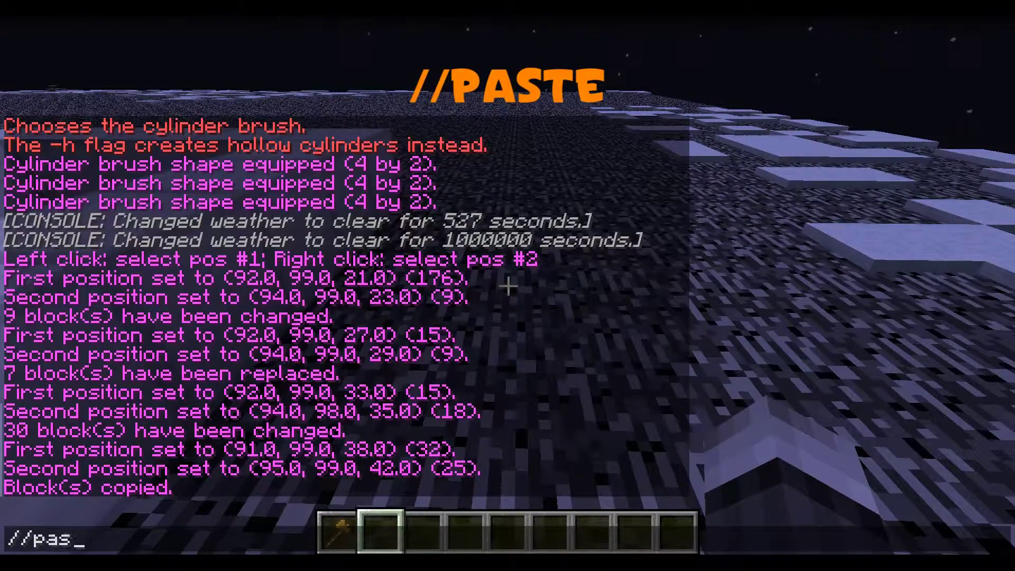
pyautogui.press('Return')
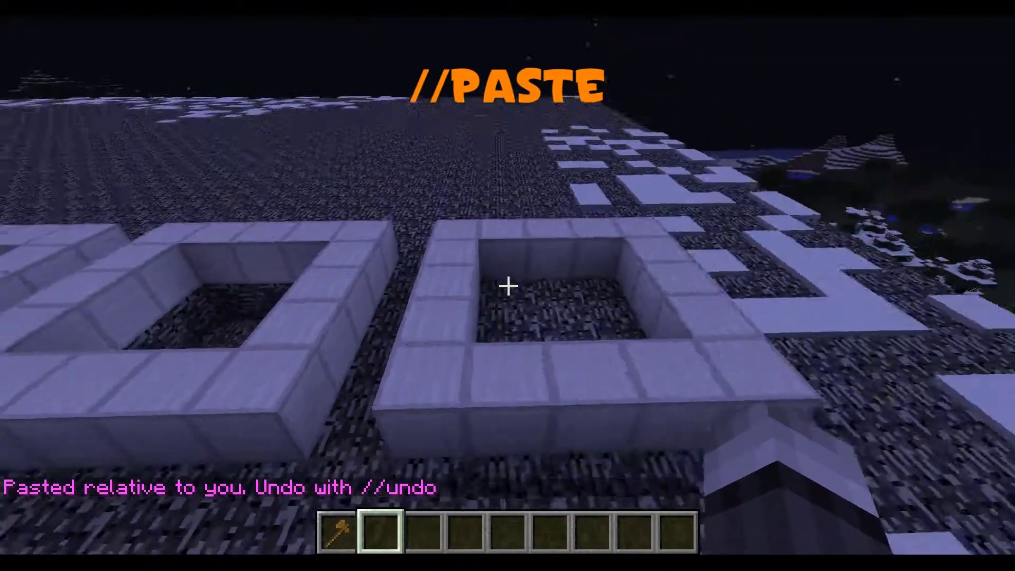
pyautogui.press('a')
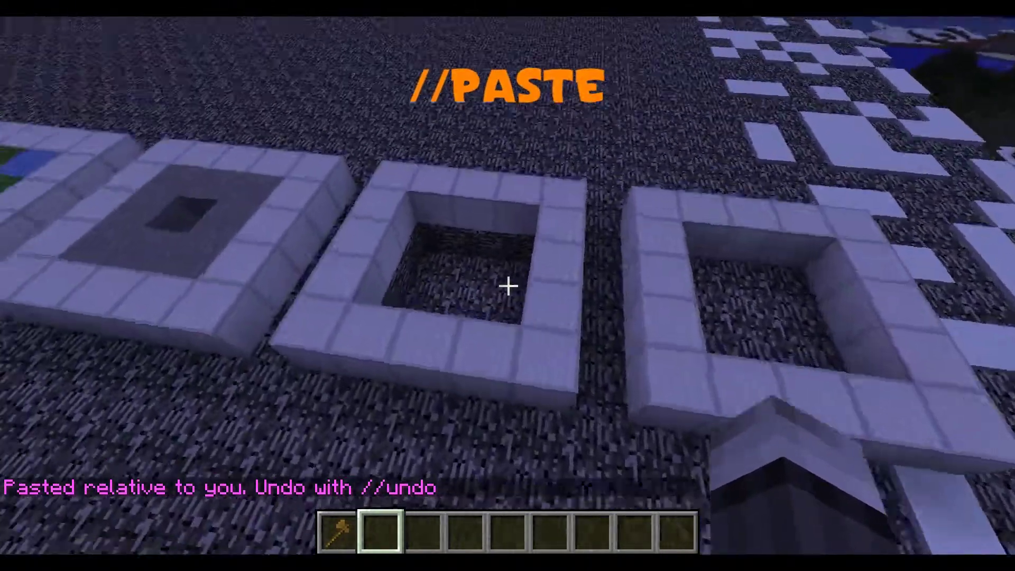
pyautogui.press('shift')
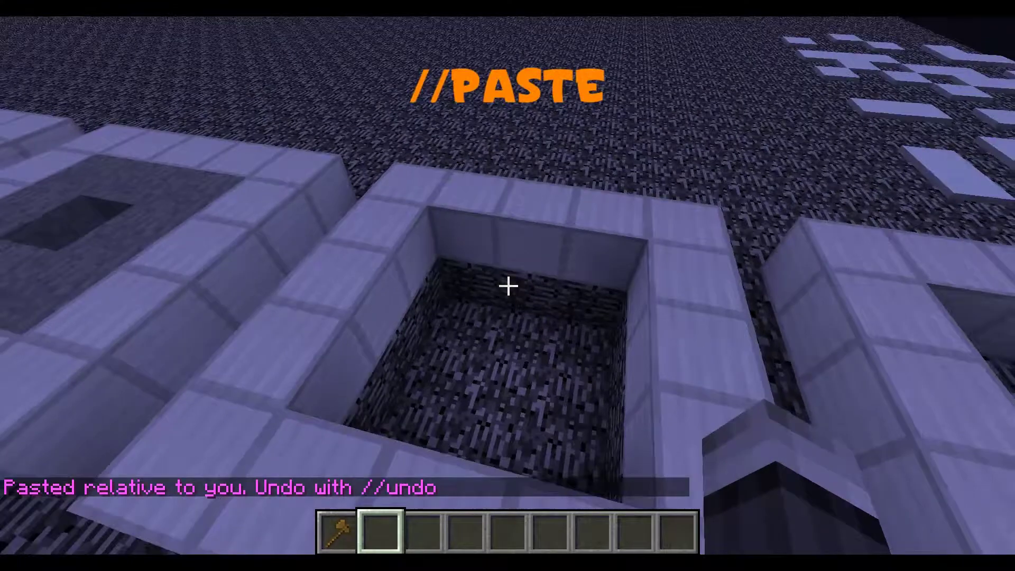
pyautogui.press('w')
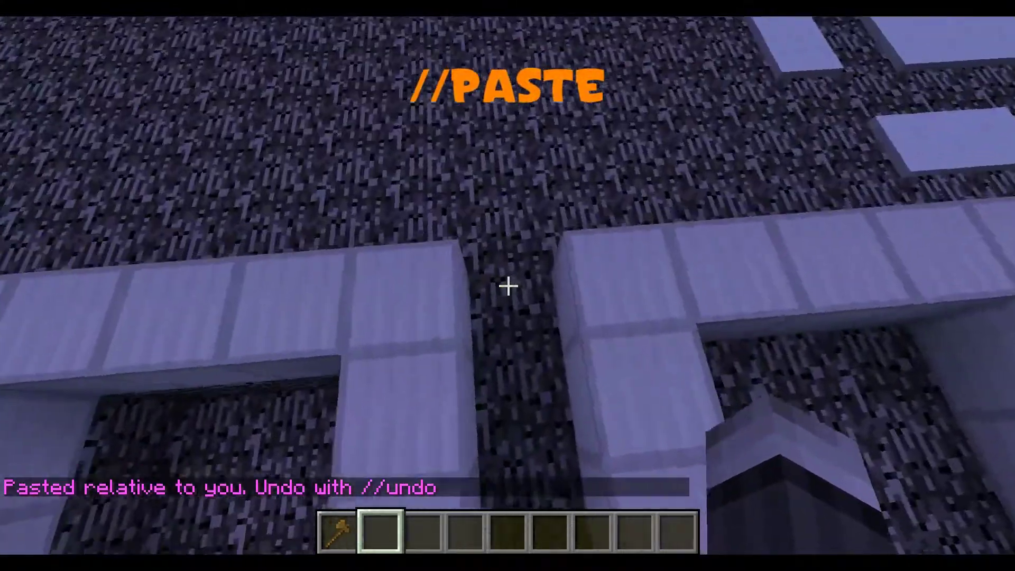
pyautogui.press('s')
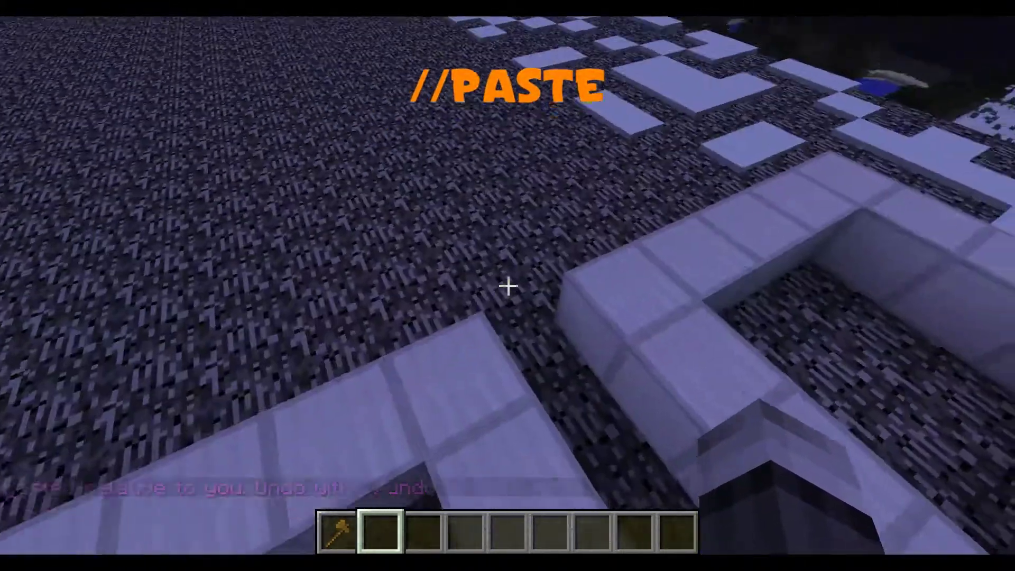
pyautogui.press('s')
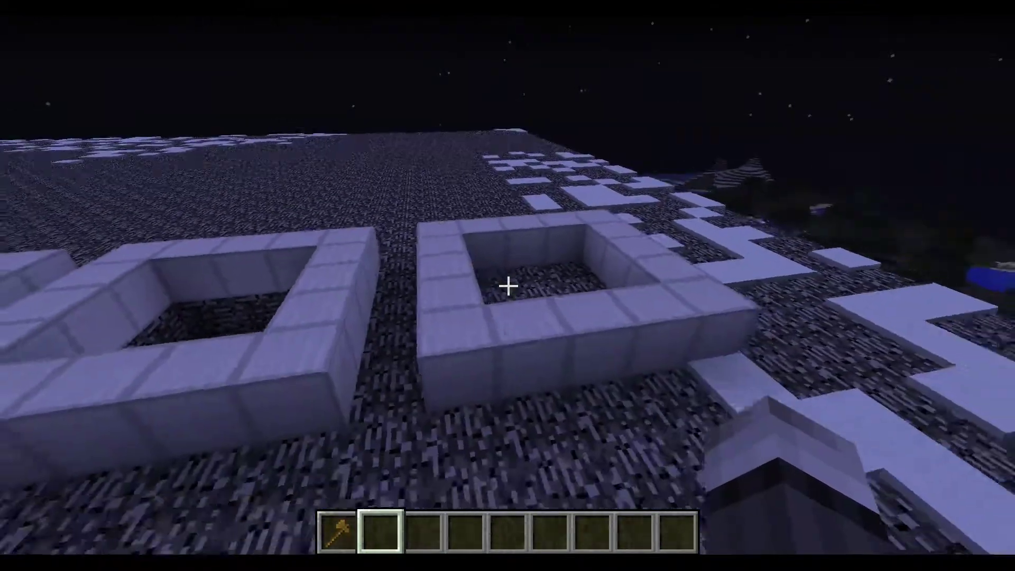
pyautogui.press('s')
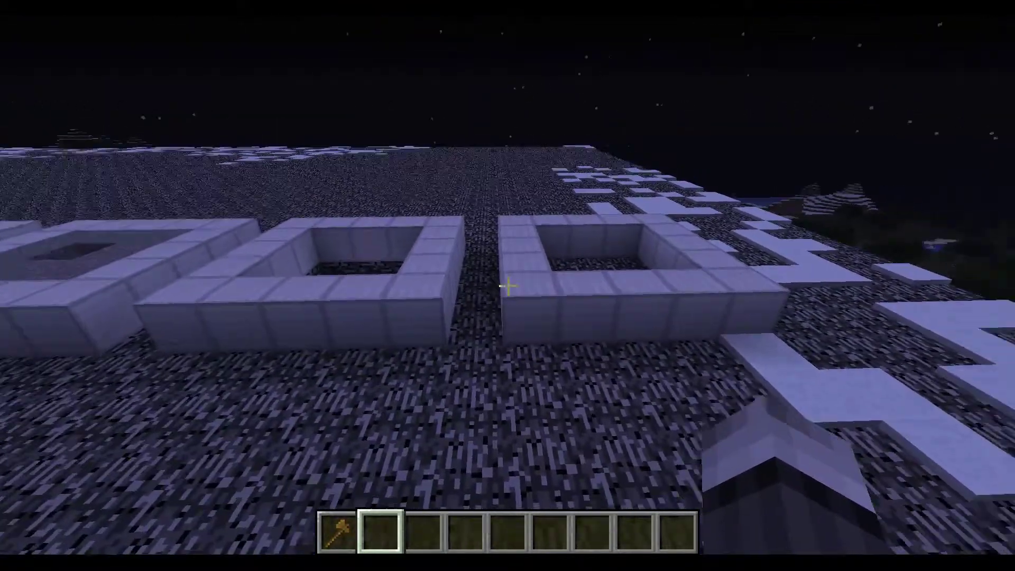
# Search the creative inventory for "axe" and add wooden, stone, iron and golden pickaxes to the hotbar
pyautogui.press('a')
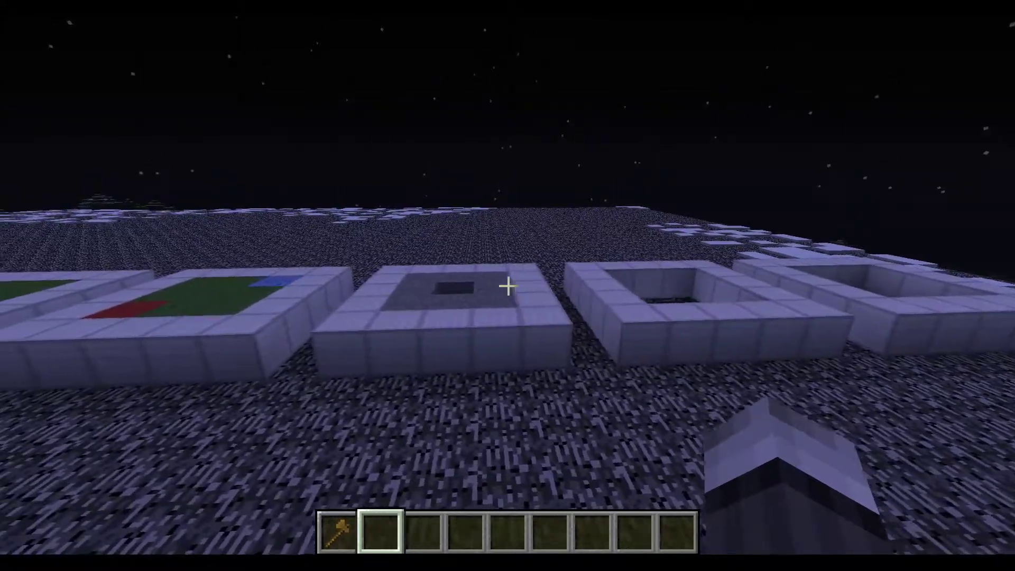
pyautogui.write('e')
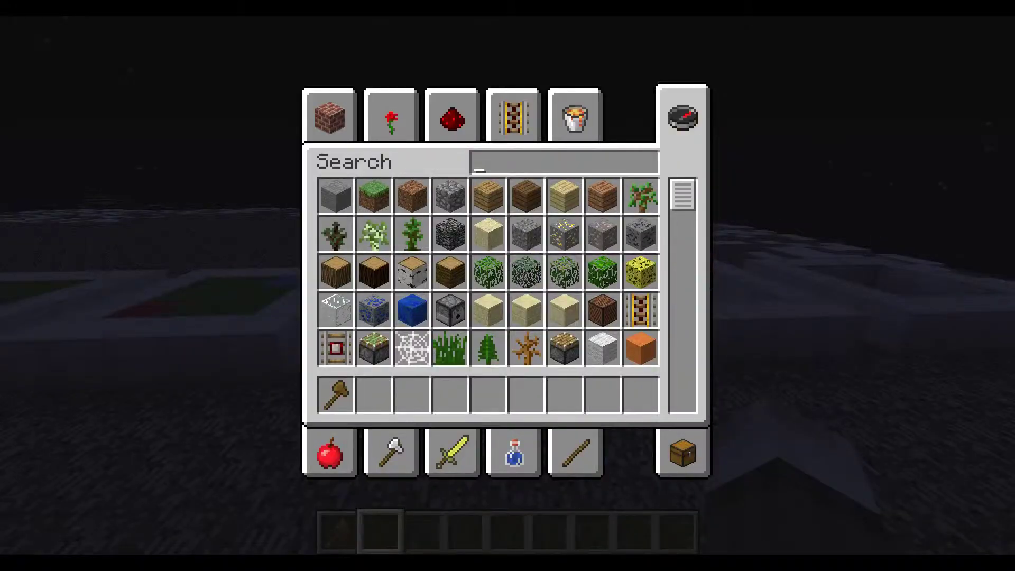
pyautogui.write('axe')
pyautogui.click(412, 196)
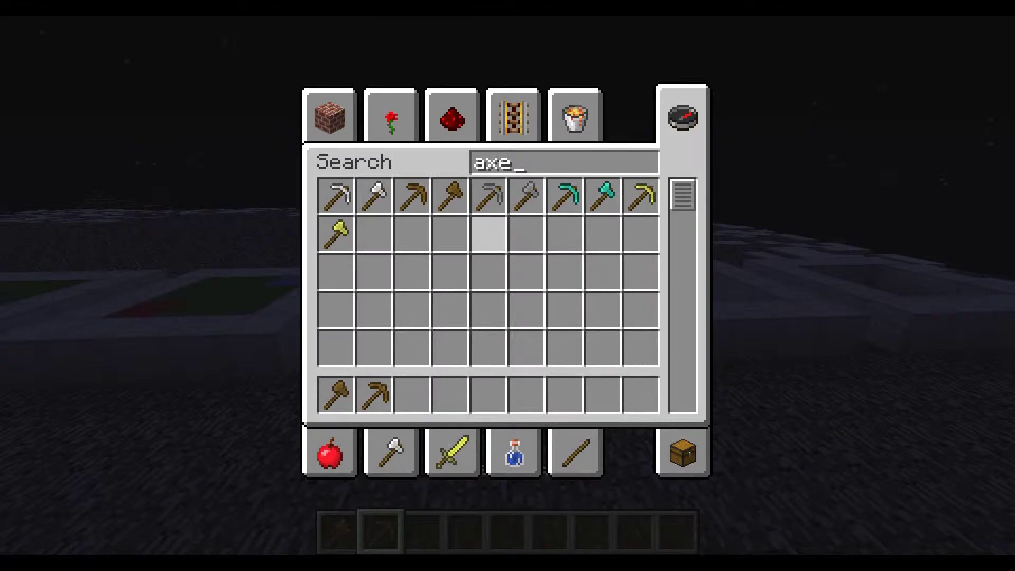
pyautogui.click(488, 195)
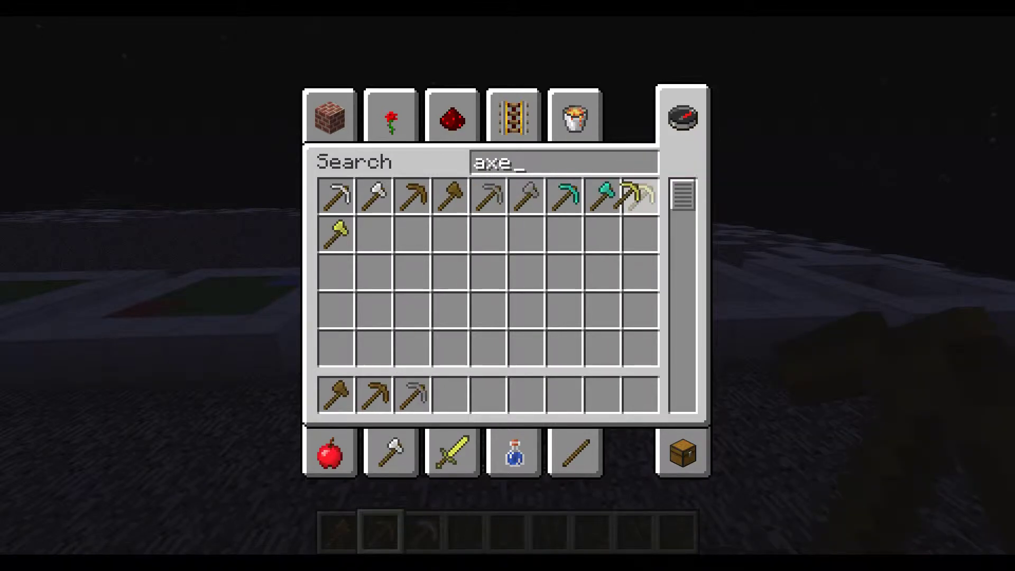
pyautogui.click(338, 197)
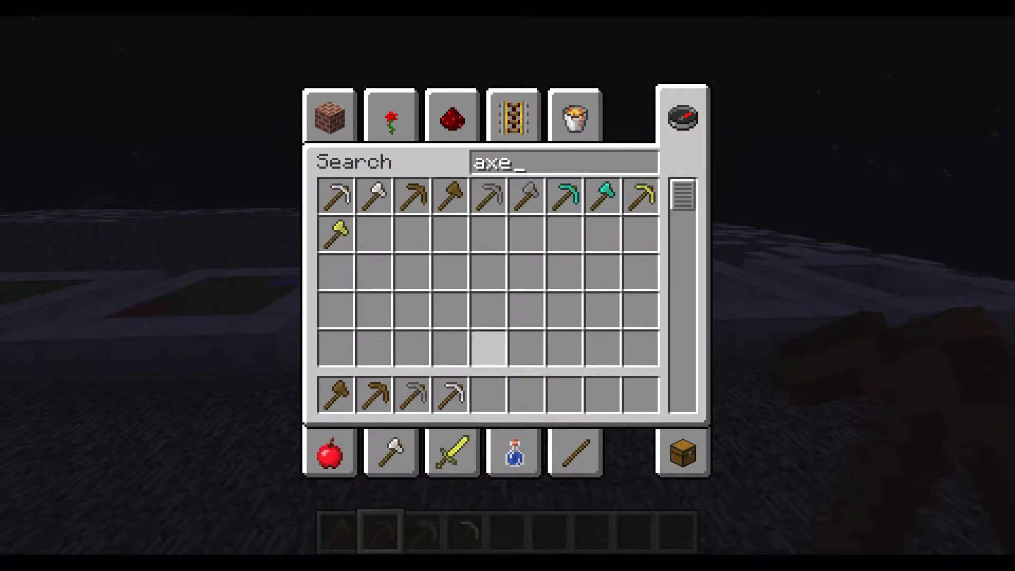
pyautogui.press('Escape')
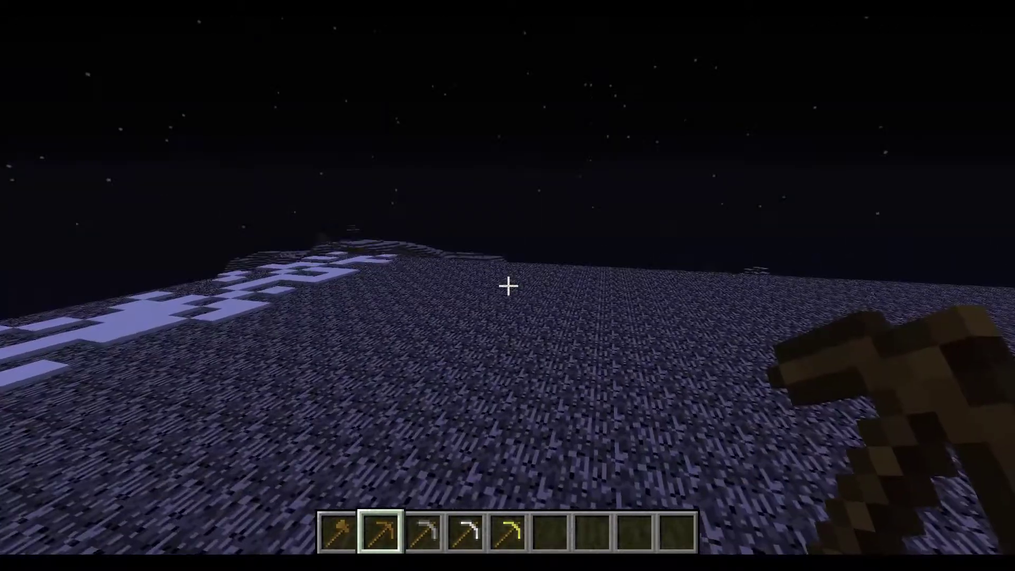
# Bind the smooth brush to the wooden pickaxe with /brush smooth and smooth the dirt slope beside the forest pond
pyautogui.write('t/brush smooth')
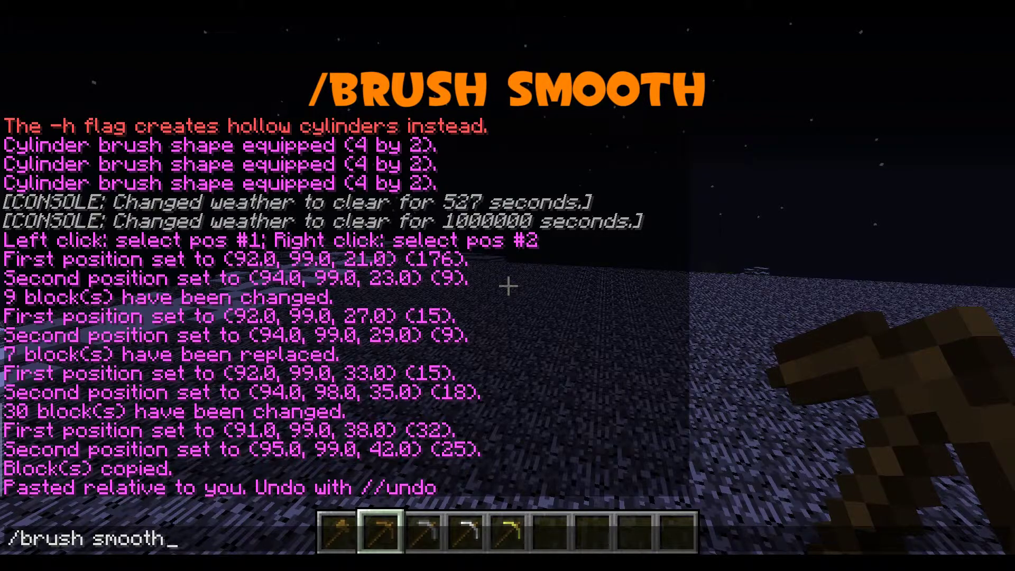
pyautogui.press('Return')
pyautogui.press('w')
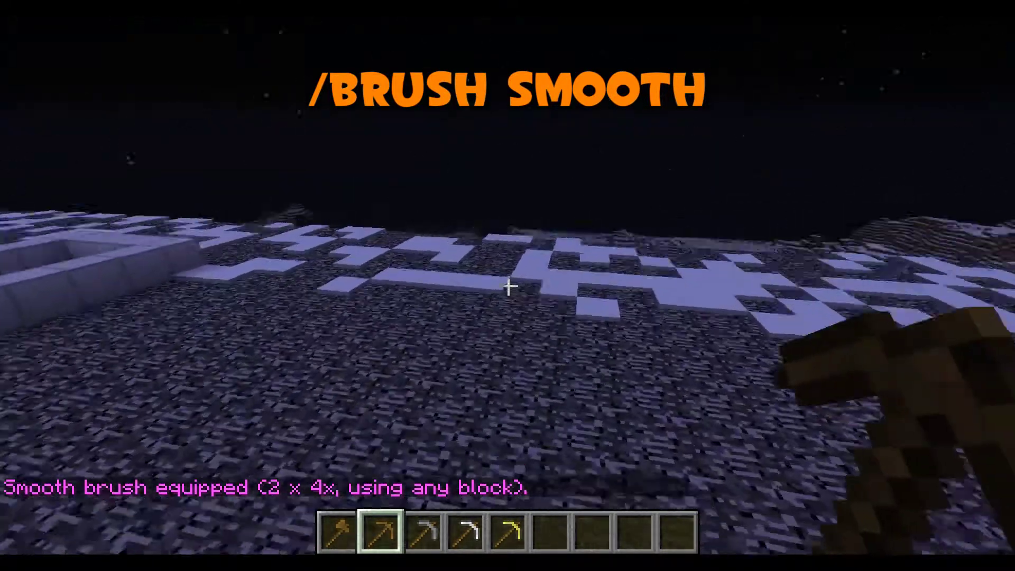
pyautogui.press('w')
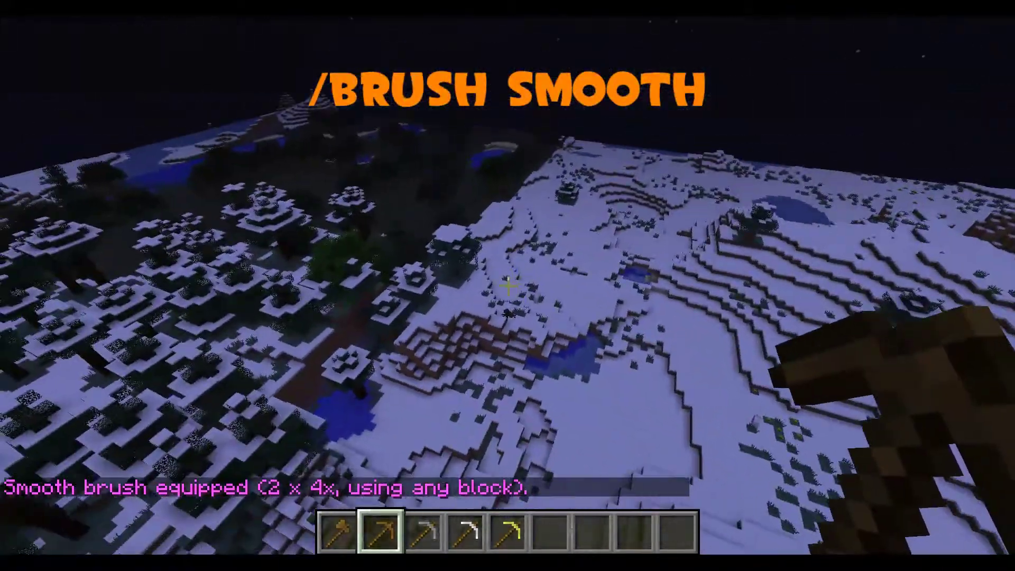
pyautogui.press('shift')
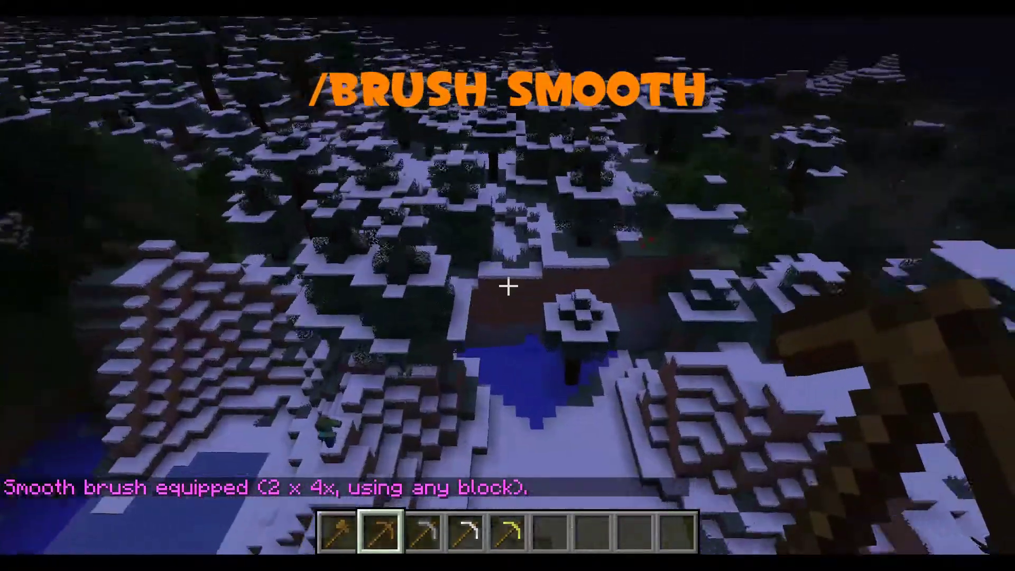
pyautogui.press('w')
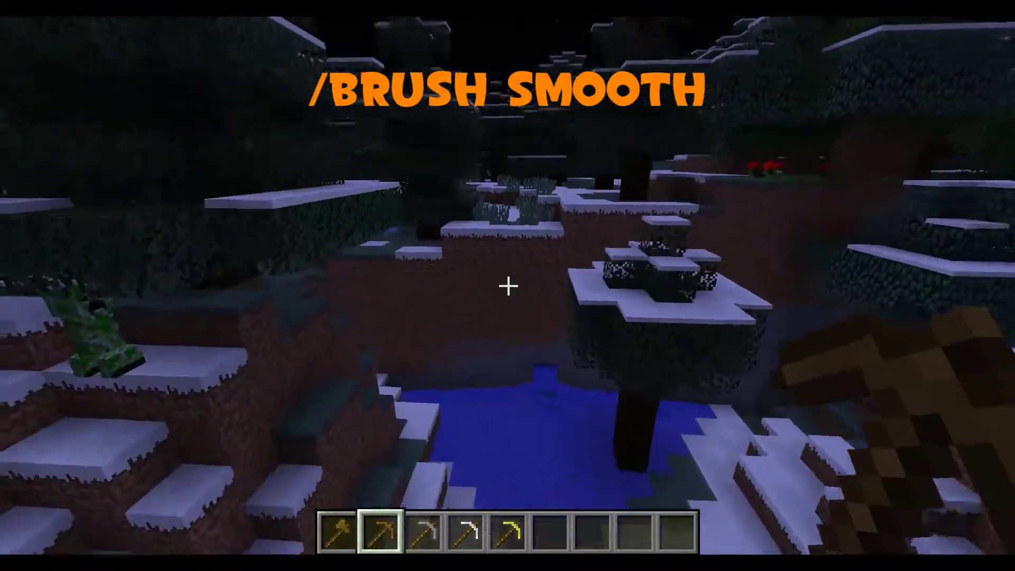
pyautogui.rightClick(508, 286)
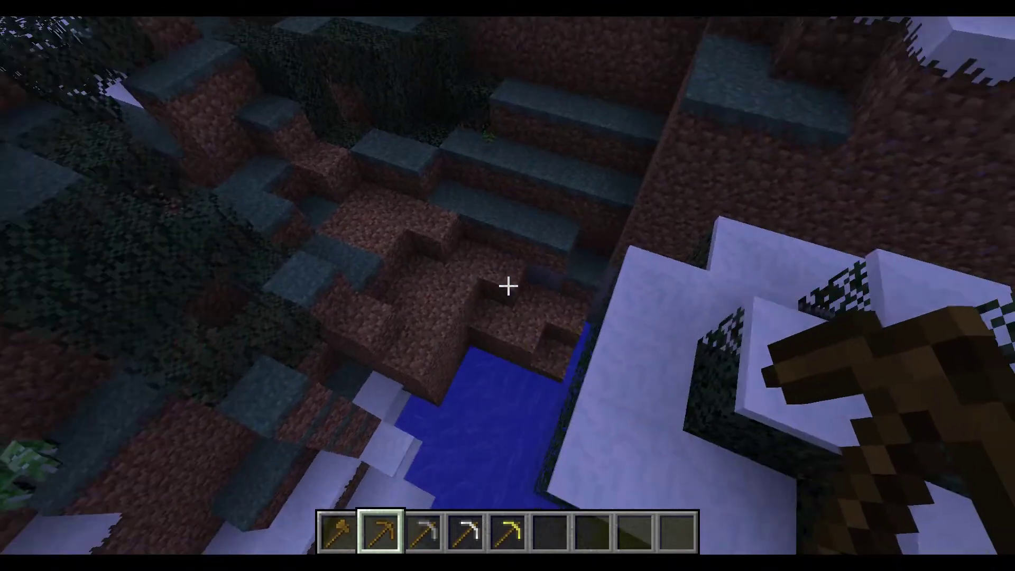
pyautogui.moveTo(508, 286)
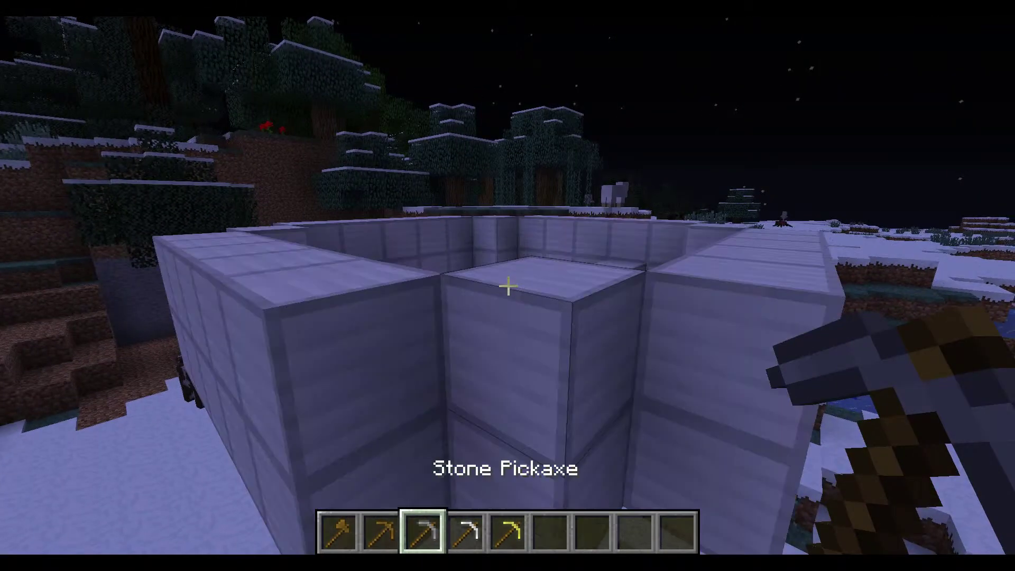
pyautogui.press('s')
pyautogui.press('space')
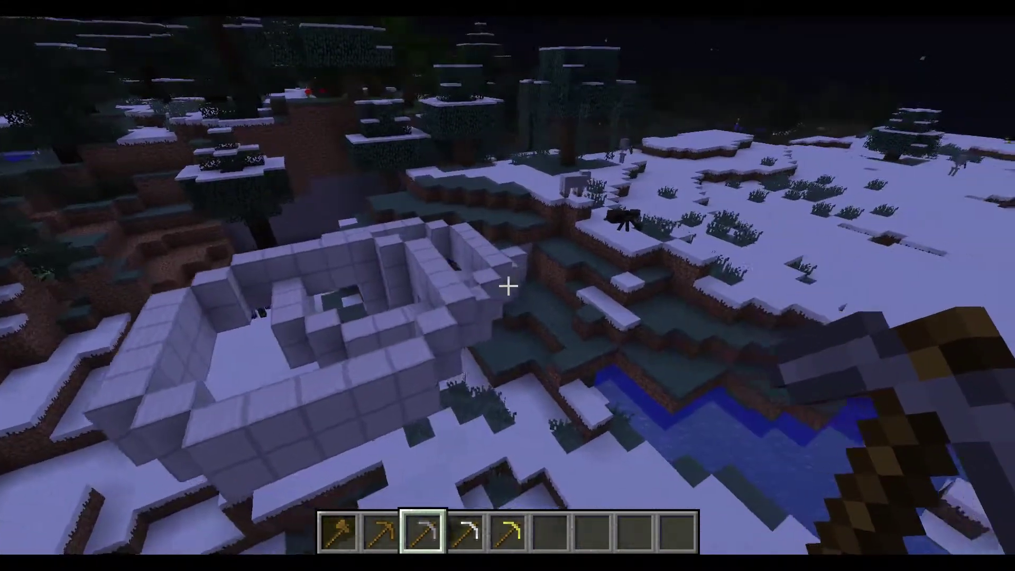
pyautogui.scroll(-1, 508, 286)
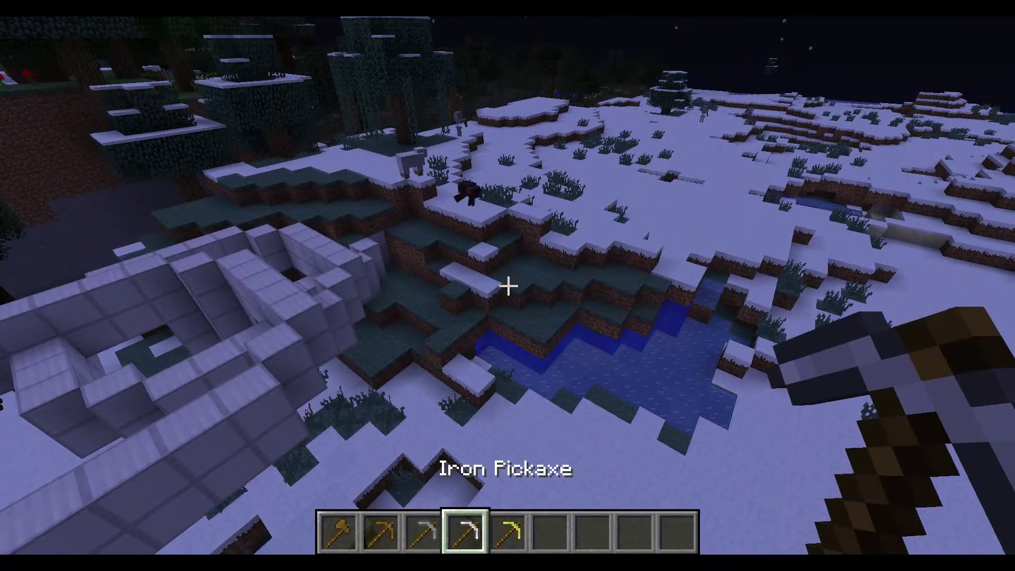
pyautogui.scroll(1, 508, 286)
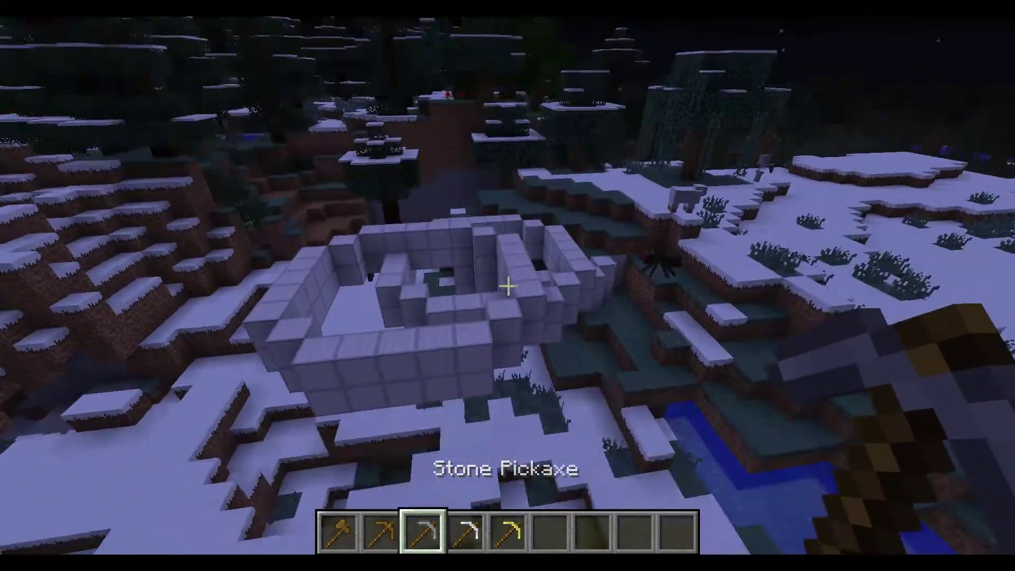
pyautogui.scroll(1, 507, 286)
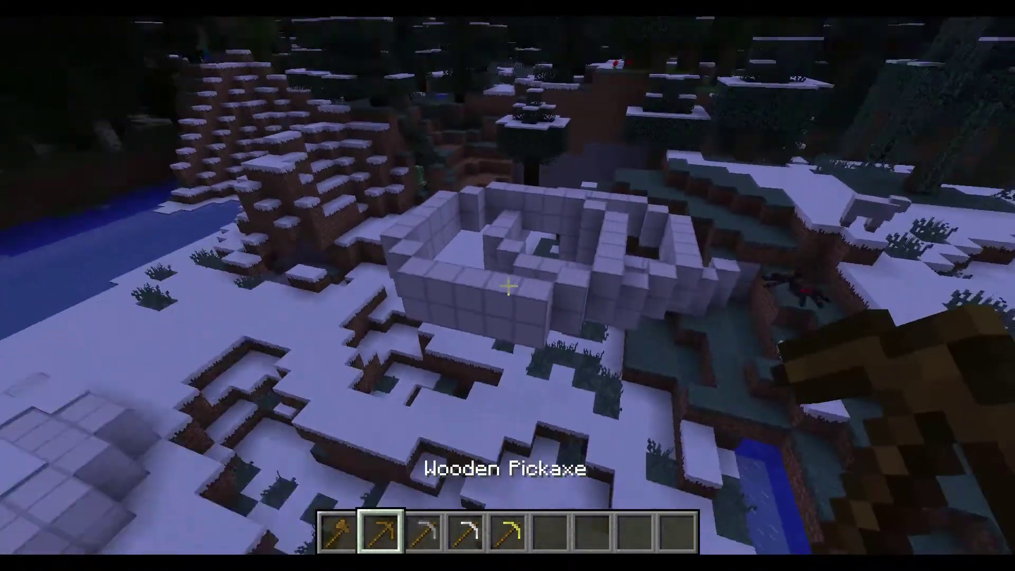
pyautogui.scroll(-1, 507, 286)
pyautogui.scroll(-3, 508, 286)
pyautogui.scroll(3, 507, 286)
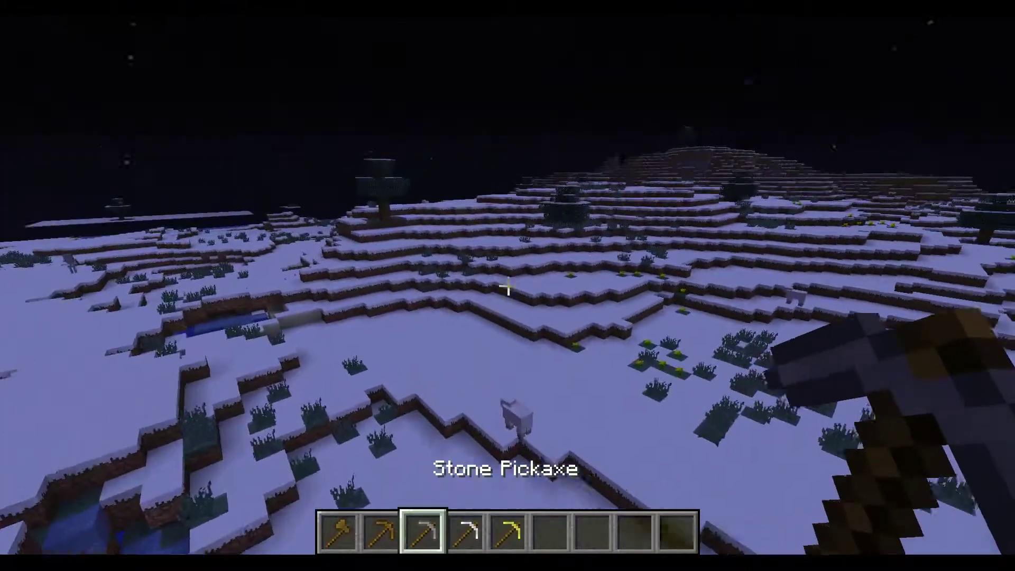
# Discard the wooden pickaxe and bind a sphere brush to the stone pickaxe with /brush sphere 42 4
pyautogui.scroll(1, 508, 286)
pyautogui.press('q')
pyautogui.scroll(-1, 507, 286)
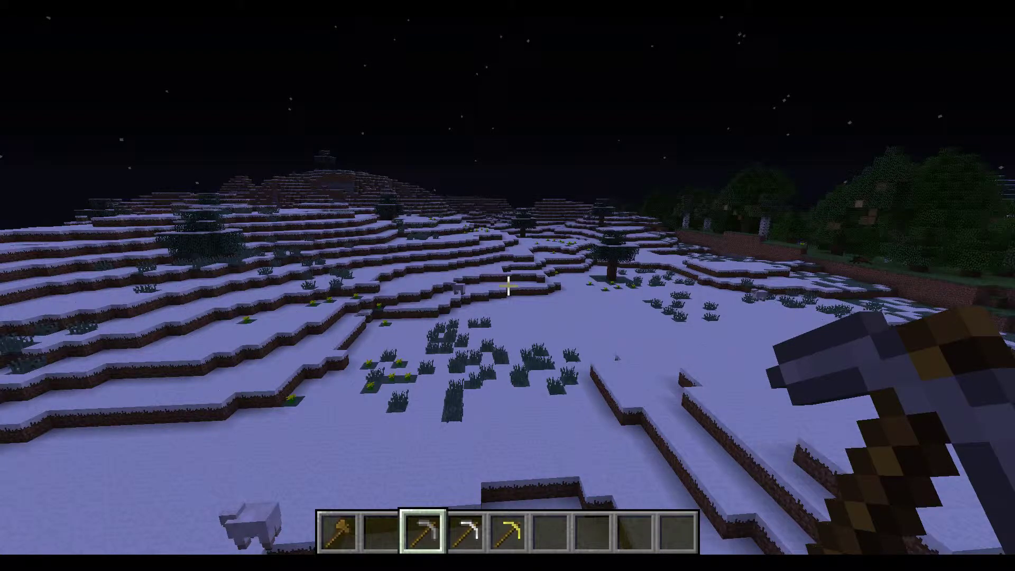
pyautogui.press('t')
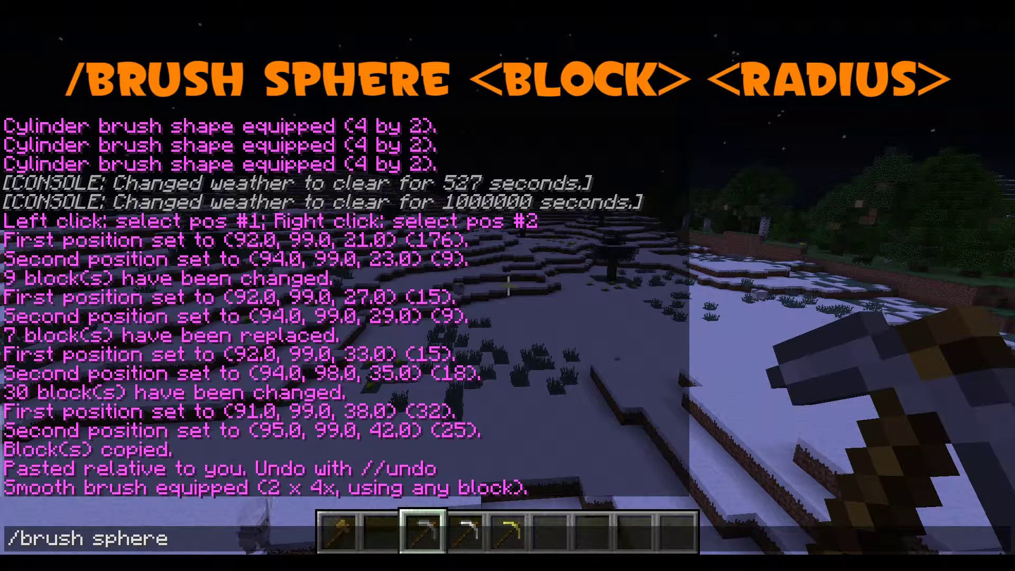
pyautogui.write('/brush sphere ')
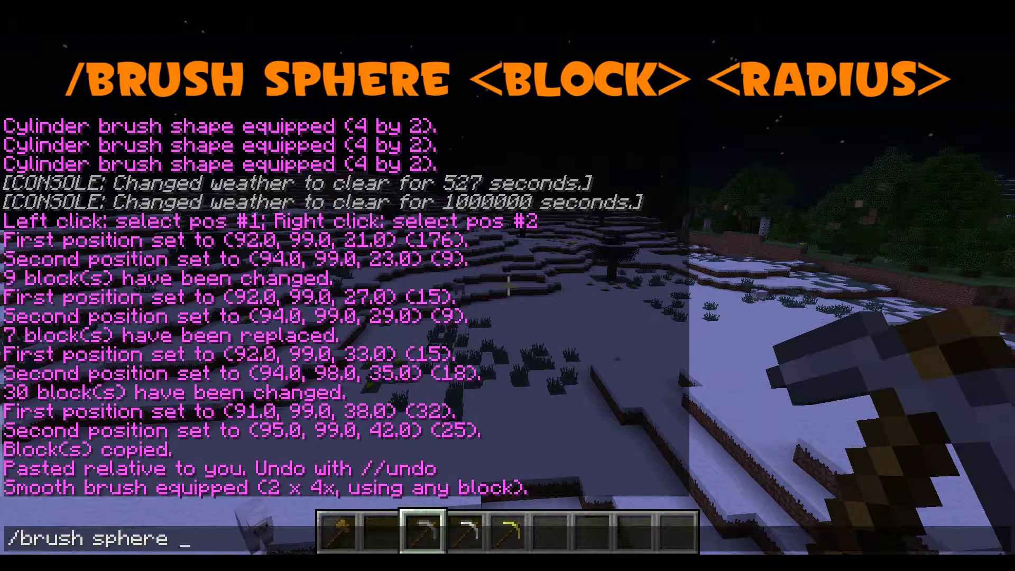
pyautogui.write('42 4')
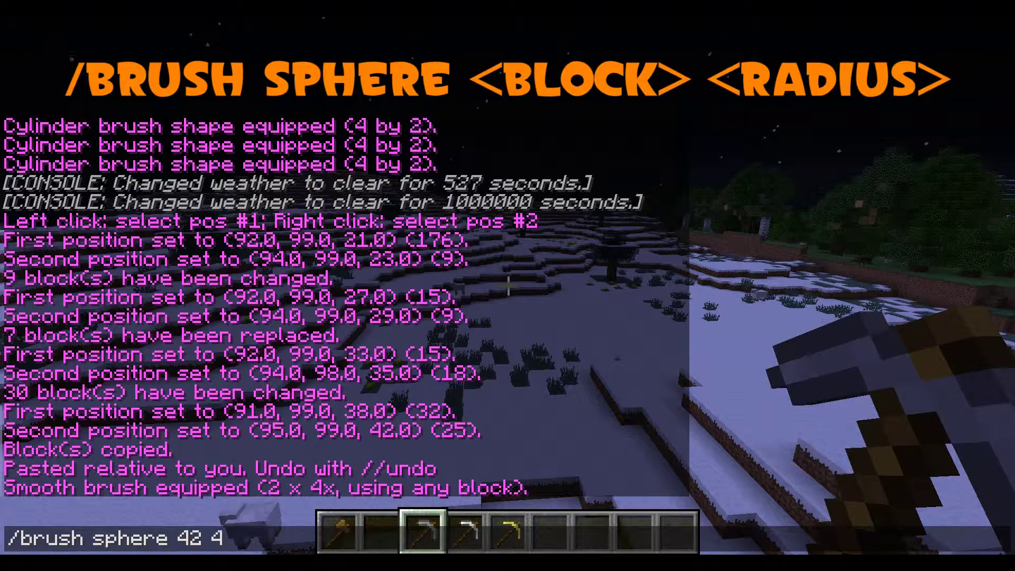
pyautogui.press('Return')
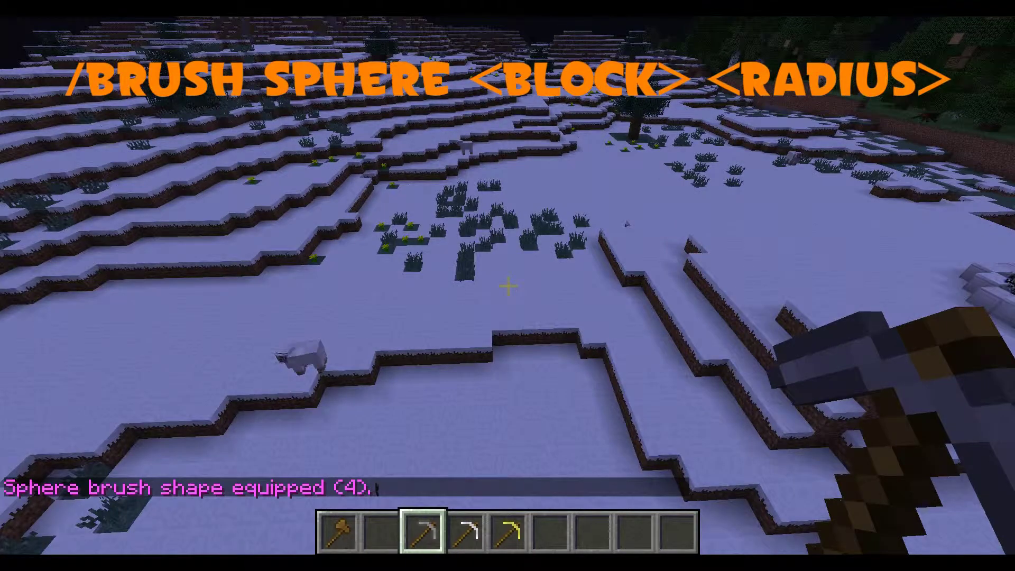
# Place several solid spheres across the snowy plain and hillside with the stone pickaxe's sphere brush
pyautogui.rightClick(507, 286)
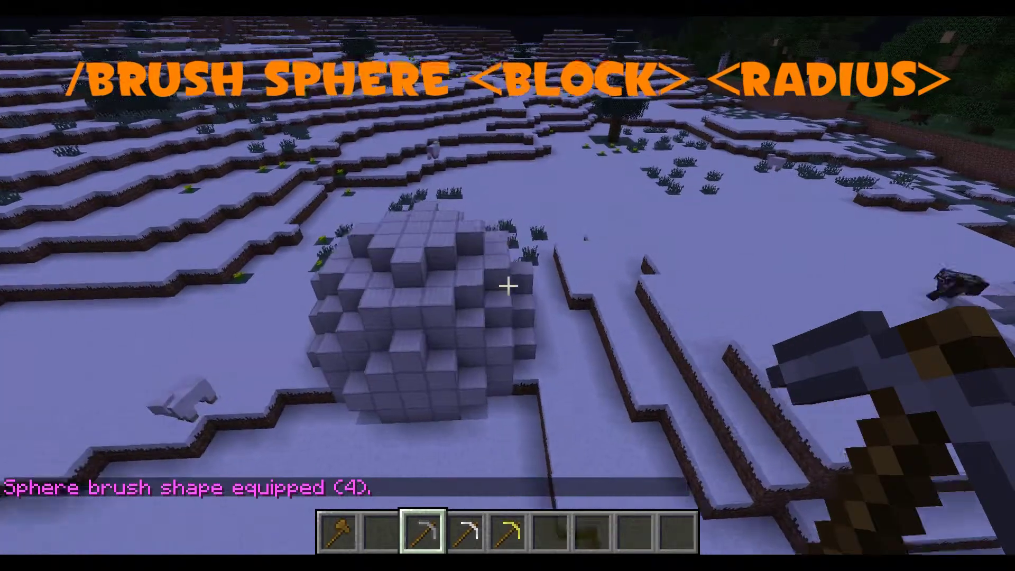
pyautogui.press('w')
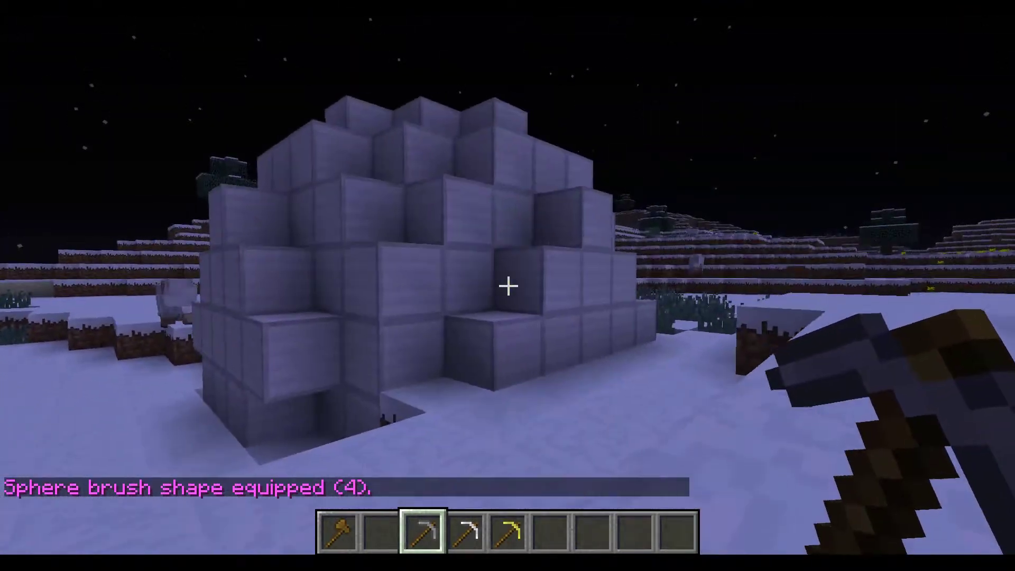
pyautogui.press('space')
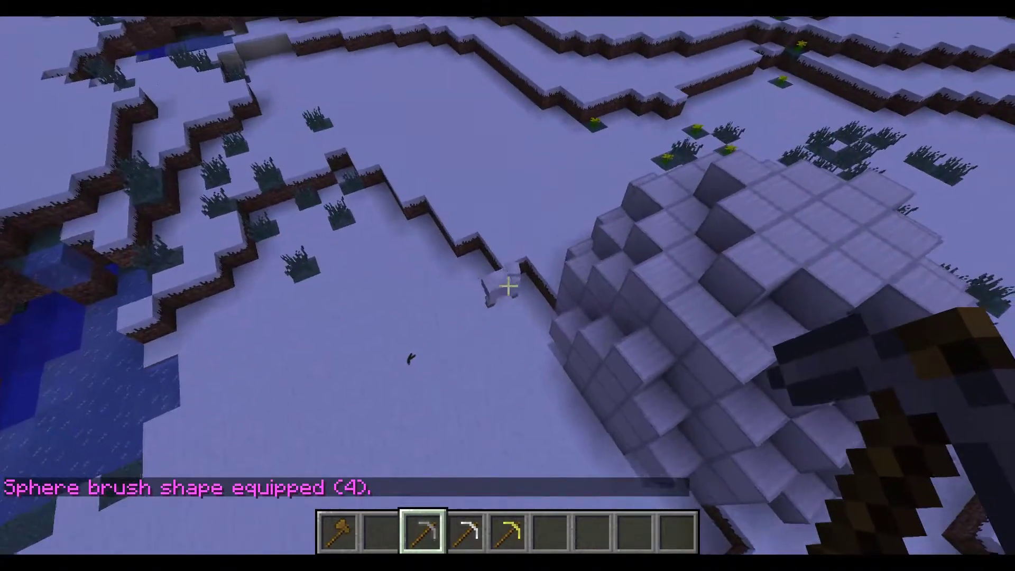
pyautogui.rightClick(508, 286)
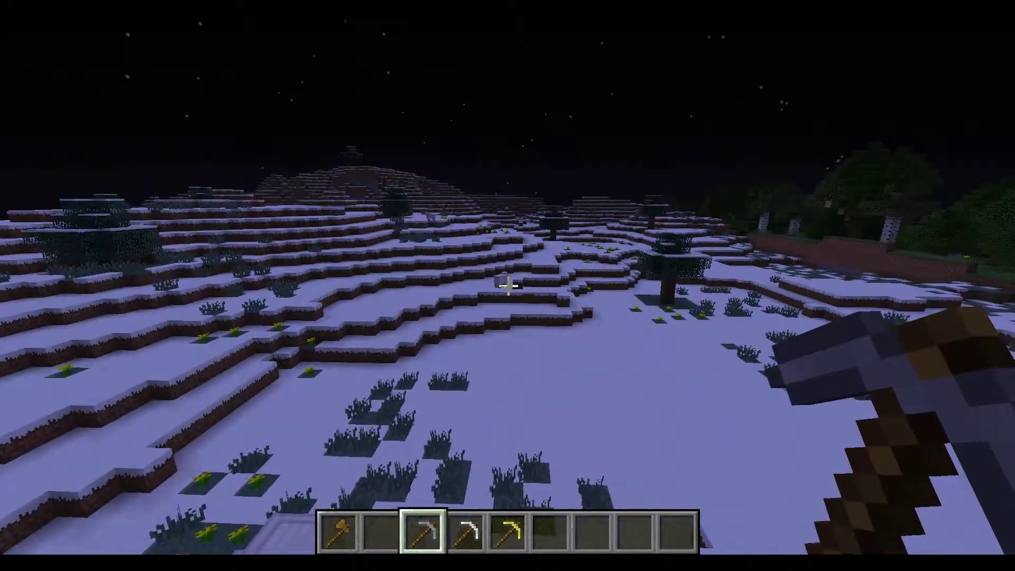
pyautogui.rightClick(508, 286)
pyautogui.press('s')
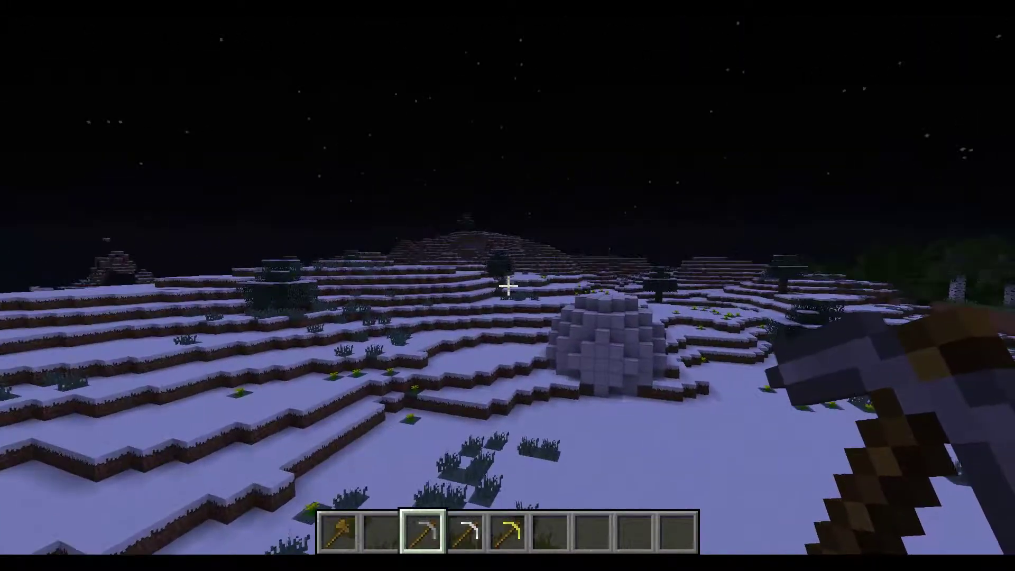
pyautogui.rightClick(508, 286)
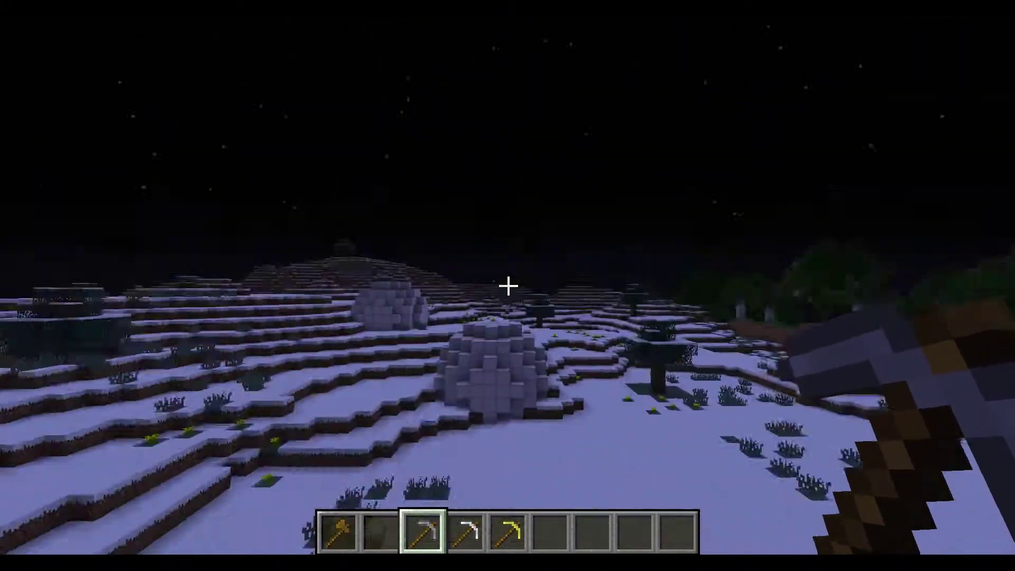
pyautogui.press('d')
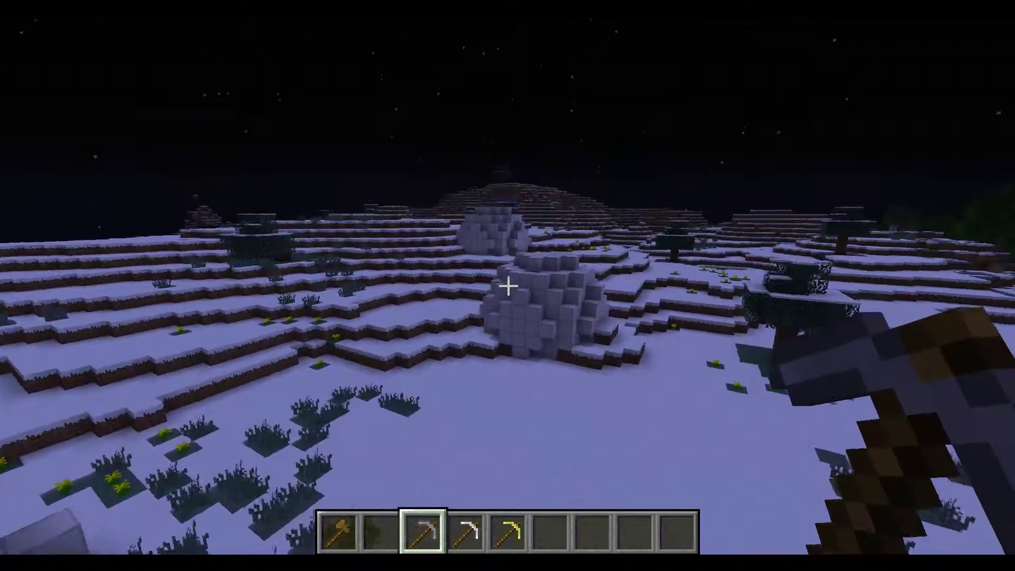
pyautogui.press('s')
pyautogui.press('w')
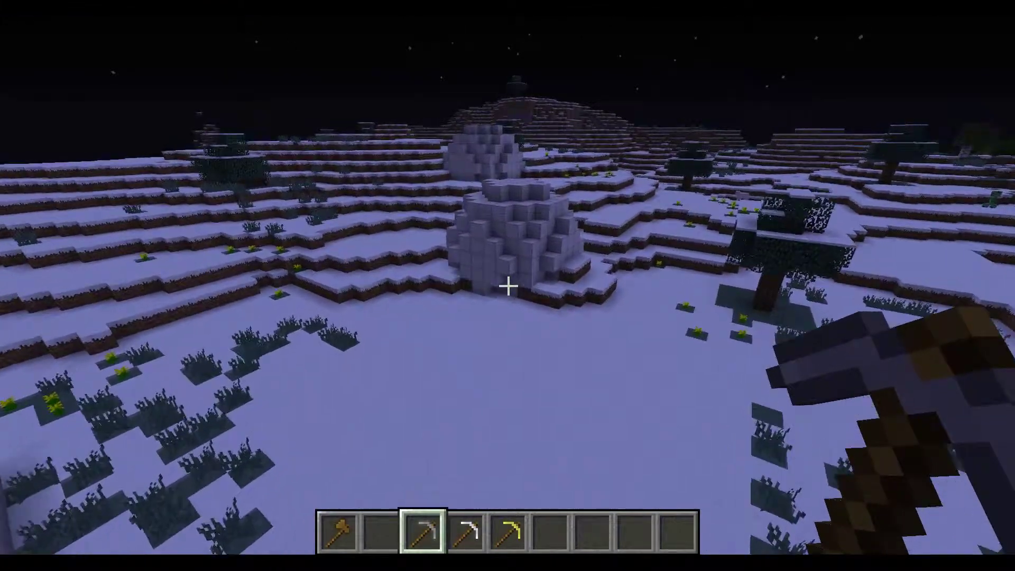
pyautogui.press('w')
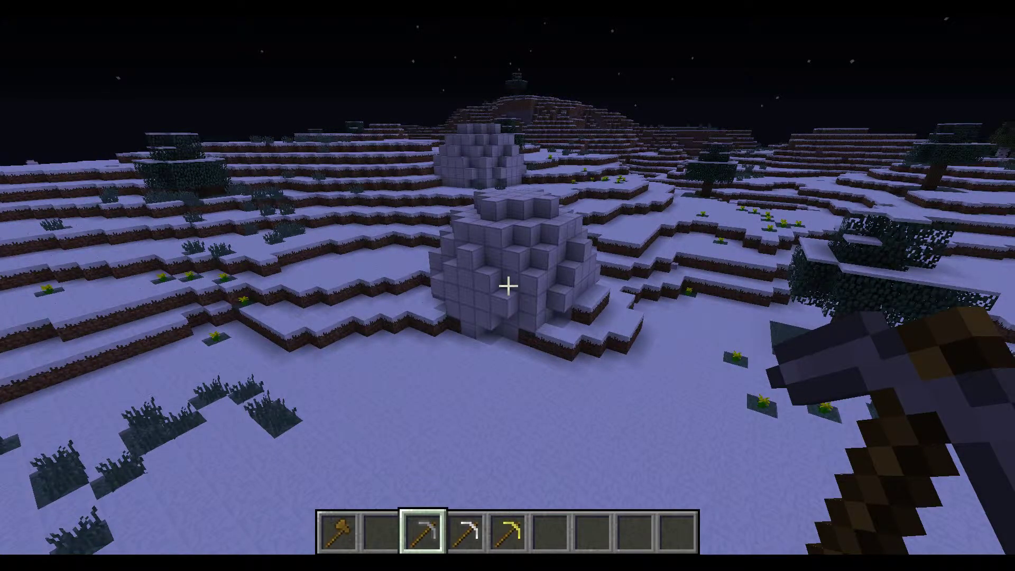
# Discard the stone pickaxe and bind a hollow sphere brush to the iron pickaxe with /brush sphere -h, block 42 and radius 4
pyautogui.press('q')
pyautogui.press('4')
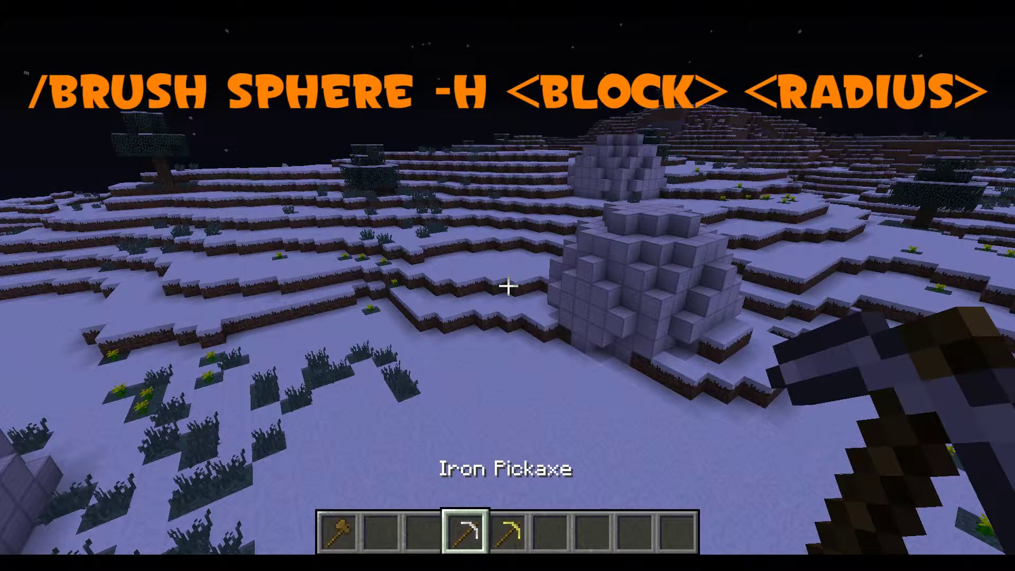
pyautogui.press('t')
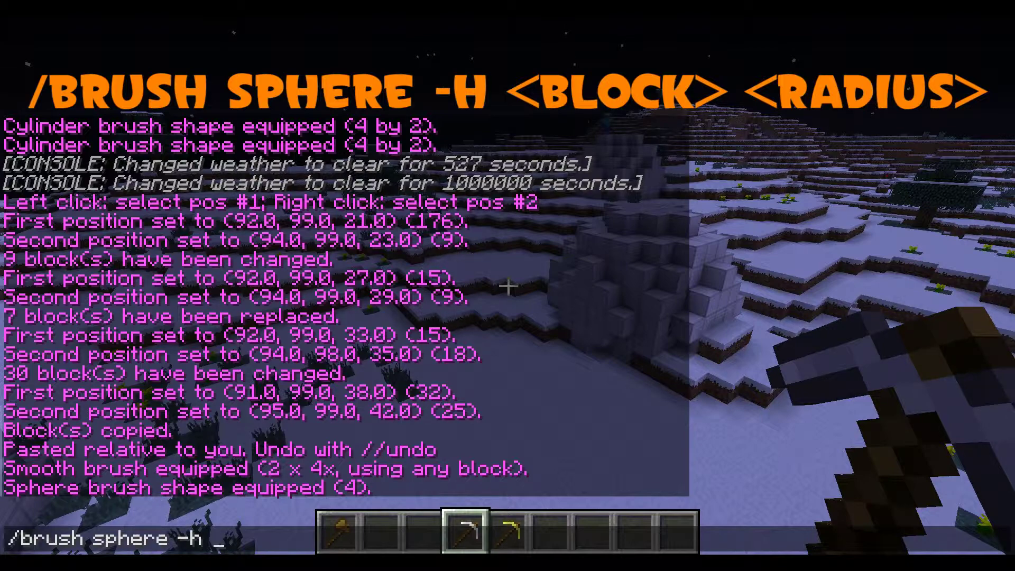
pyautogui.write('/brush sphere -h 42')
pyautogui.press('Return')
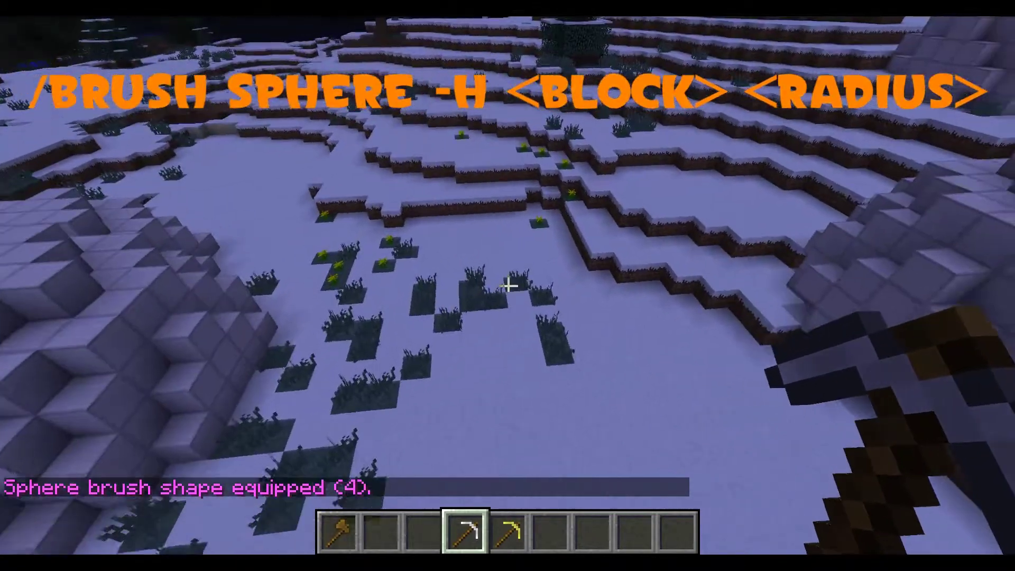
# Place a hollow sphere on the grassy snow between the solid spheres and break into its interior bare-handed
pyautogui.rightClick(508, 285)
pyautogui.scroll(-2, 508, 286)
pyautogui.press('w')
pyautogui.click(508, 286)
pyautogui.press('w')
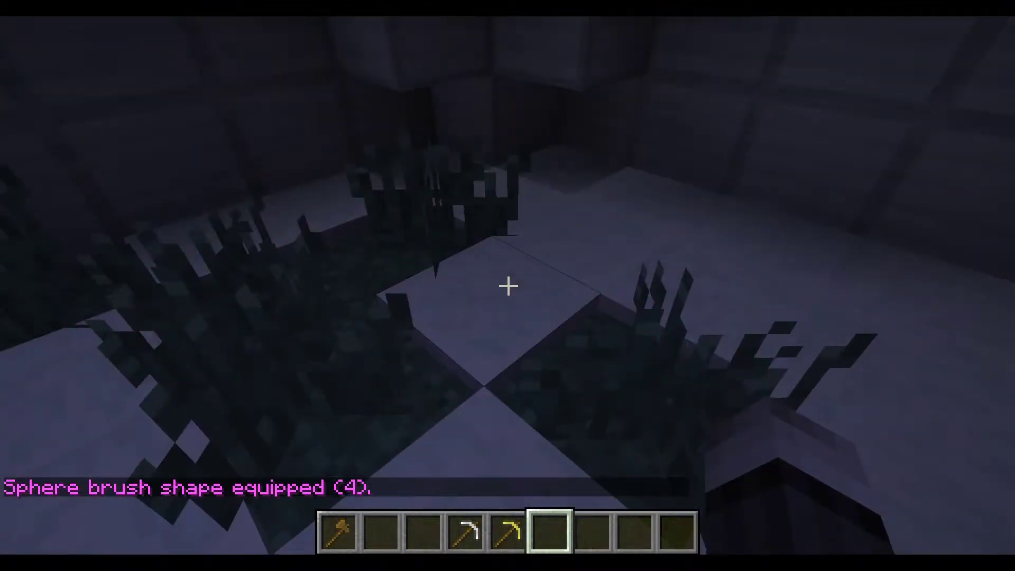
# Dig a tunnel into the neighbouring solid sphere for comparison and examine the opened hollow sphere from above
pyautogui.press('w')
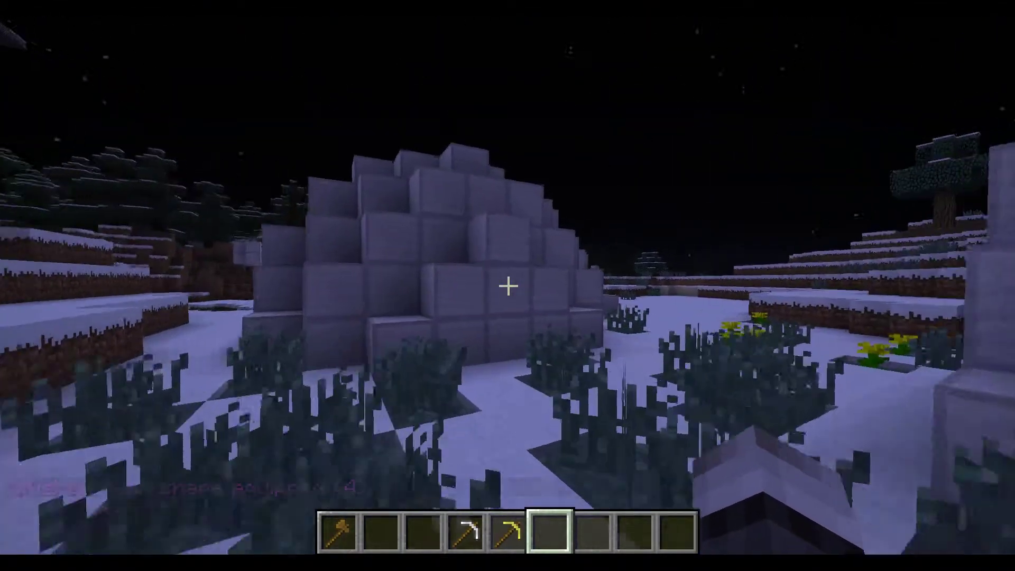
pyautogui.press('w')
pyautogui.click(508, 286)
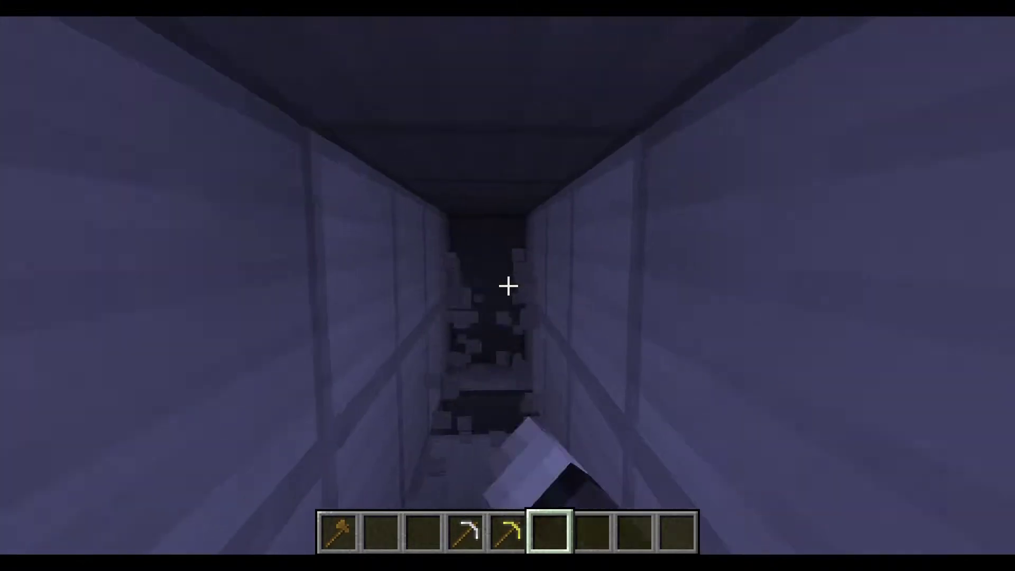
pyautogui.press('w')
pyautogui.click(508, 286)
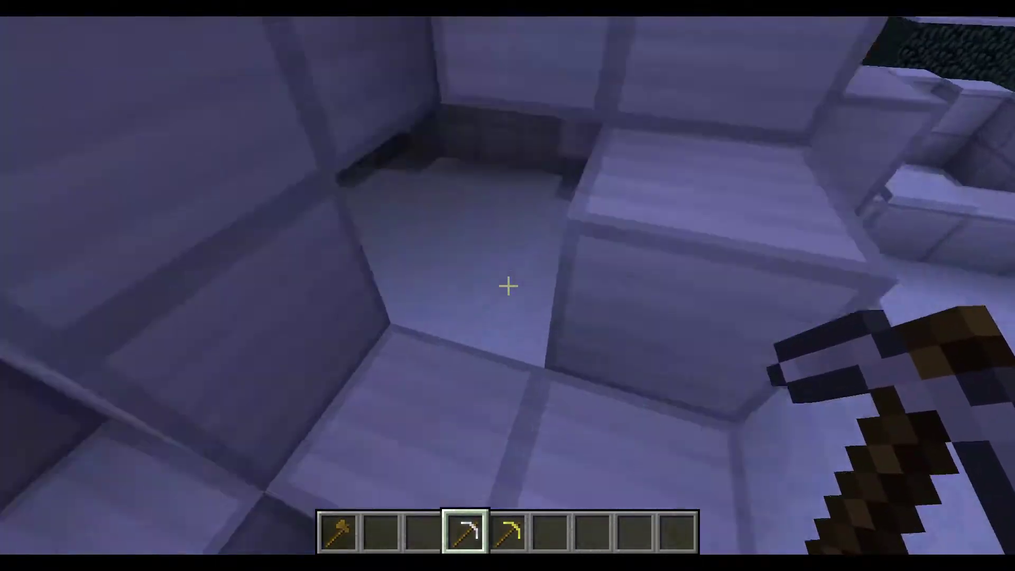
pyautogui.press('s')
pyautogui.press('space')
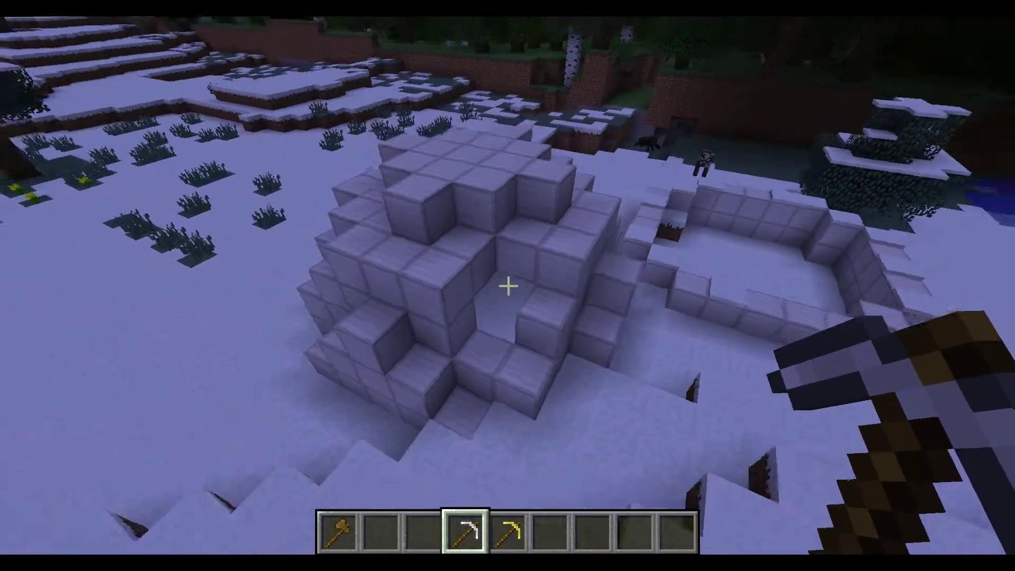